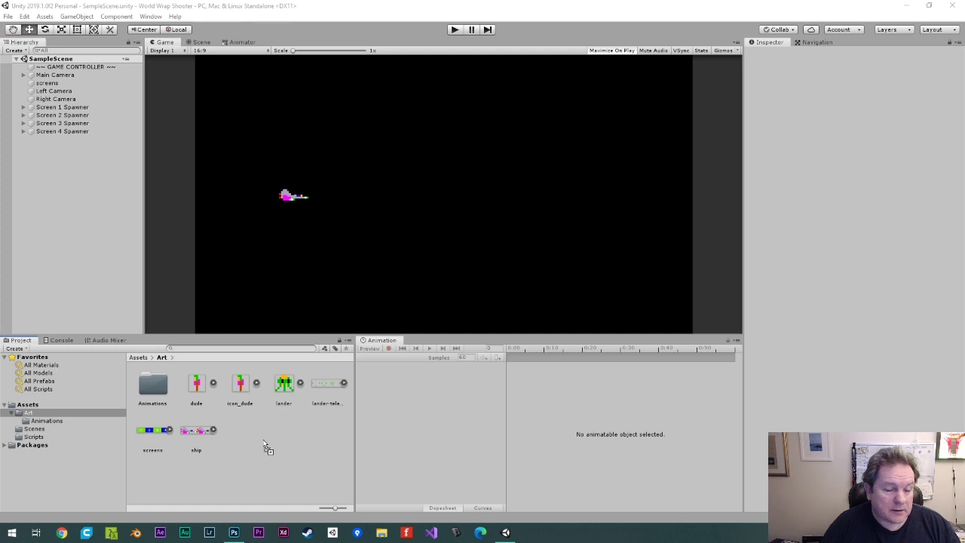
- Import the laser-shot image into the Art folder and set it to 1024 pixels per unit with Multiple sprite mode
left_click_drag(264, 443, 265, 444)
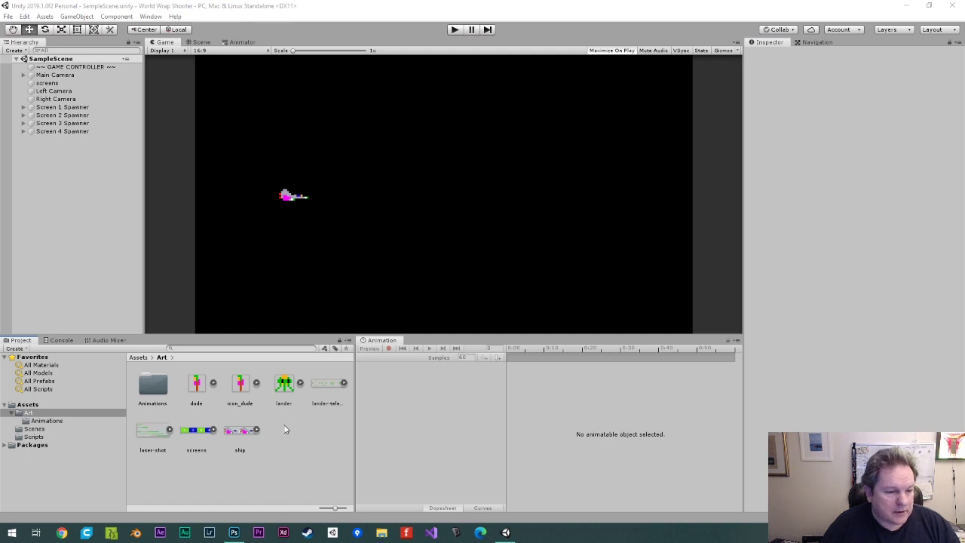
left_click(148, 434)
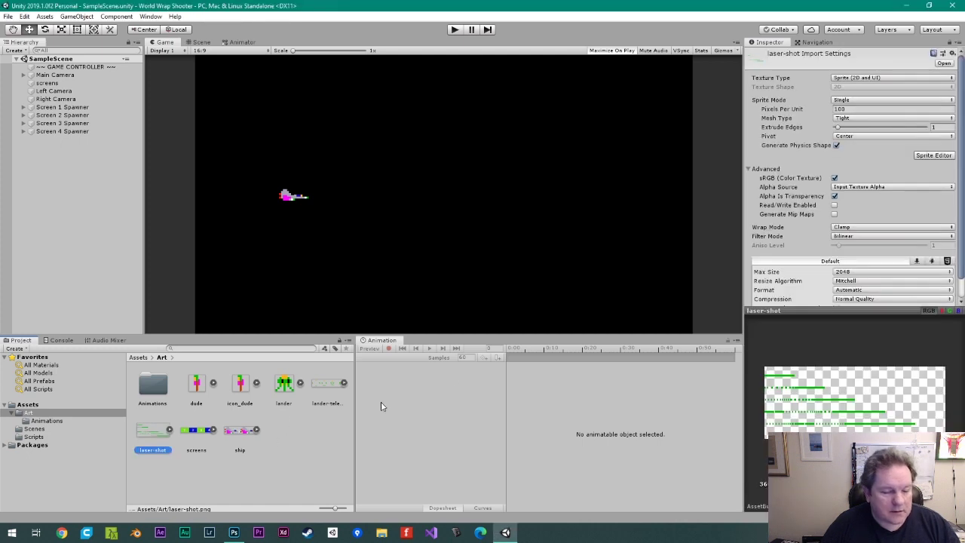
left_click(860, 109)
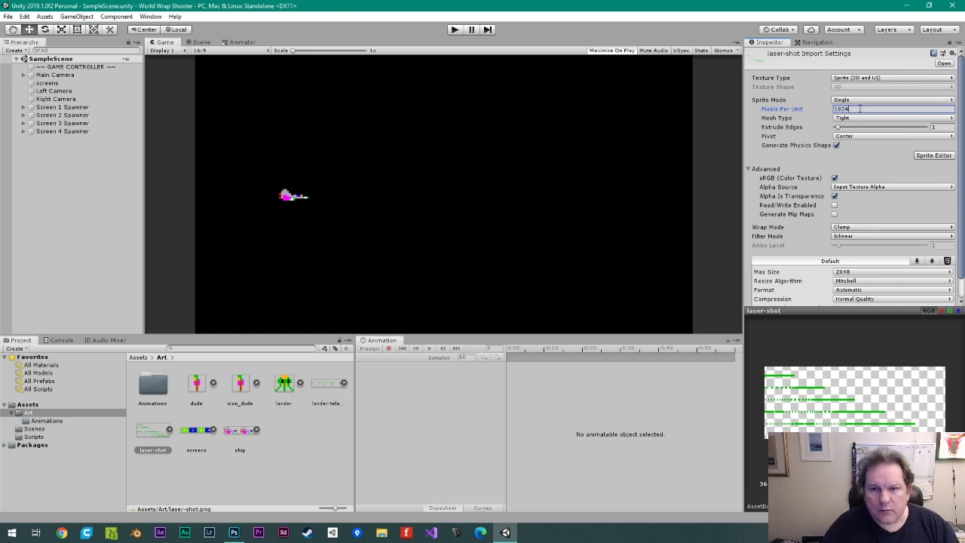
type("1024")
left_click(871, 100)
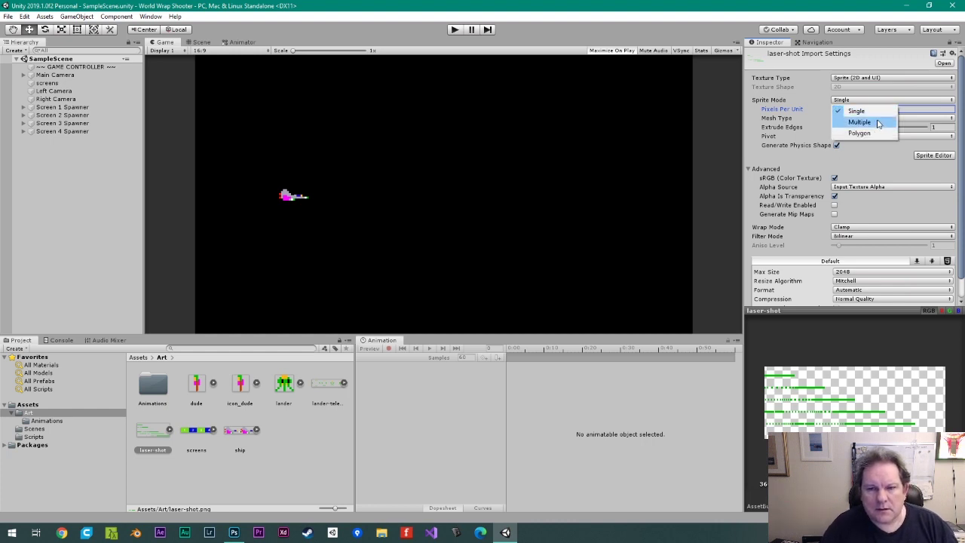
left_click(879, 123)
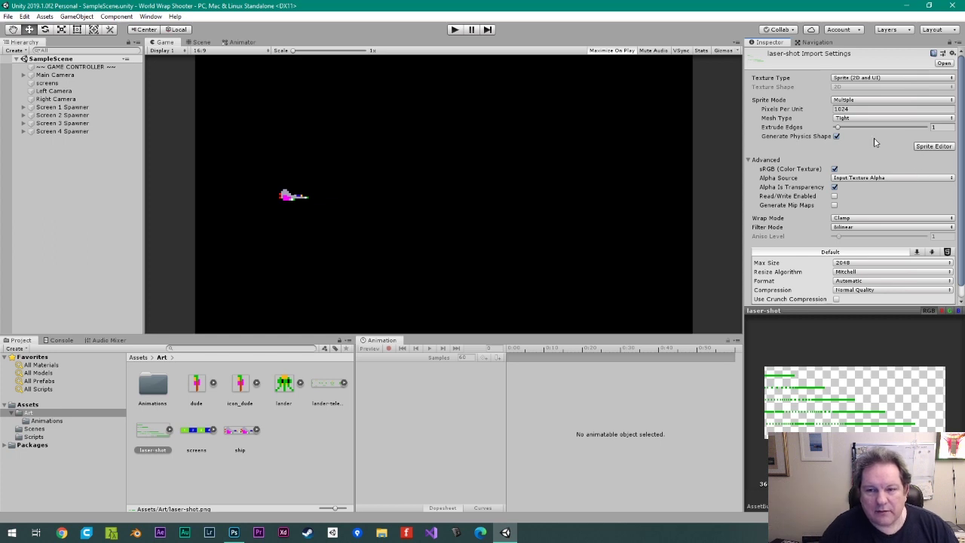
- Set the laser-shot texture's filter mode to Point (no filter) and apply the import settings
scroll(877, 157, "down", 1)
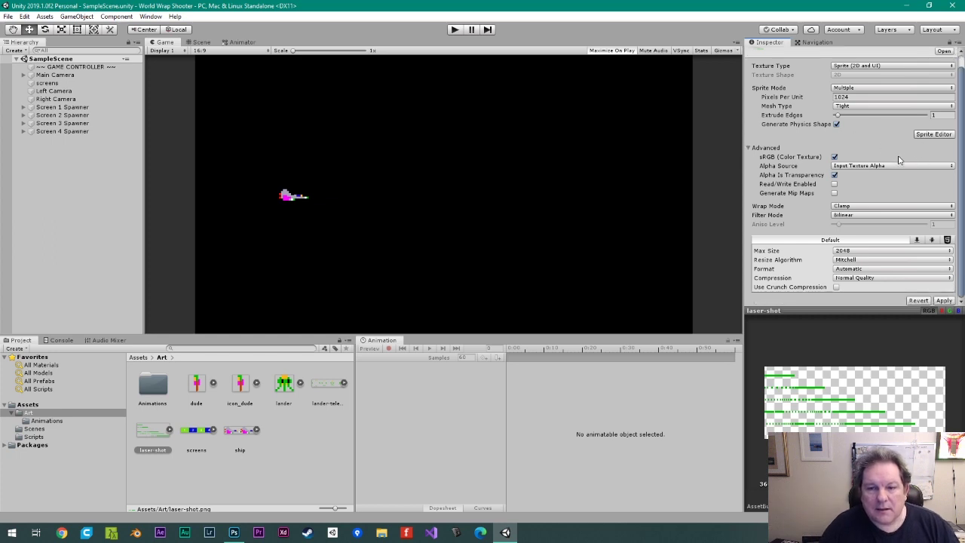
left_click(862, 215)
left_click(866, 226)
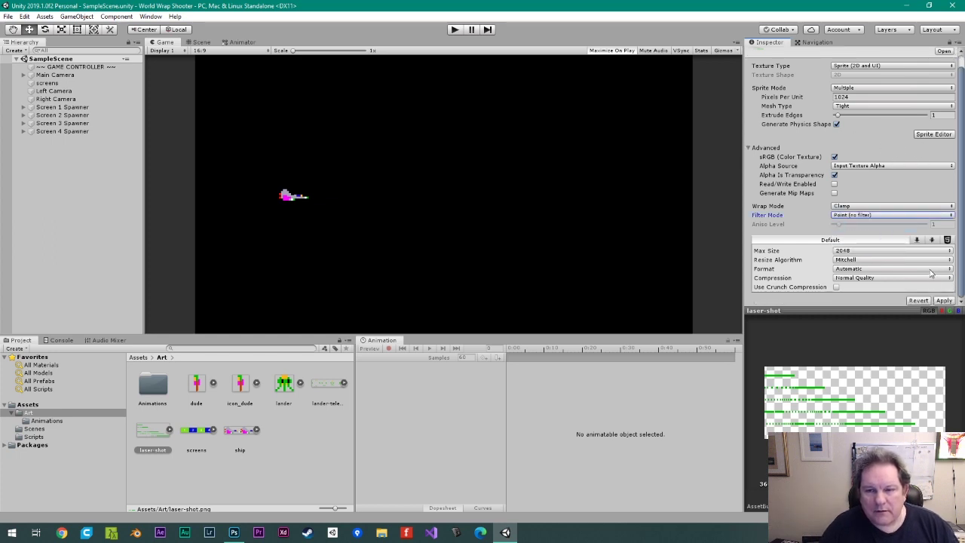
left_click(945, 300)
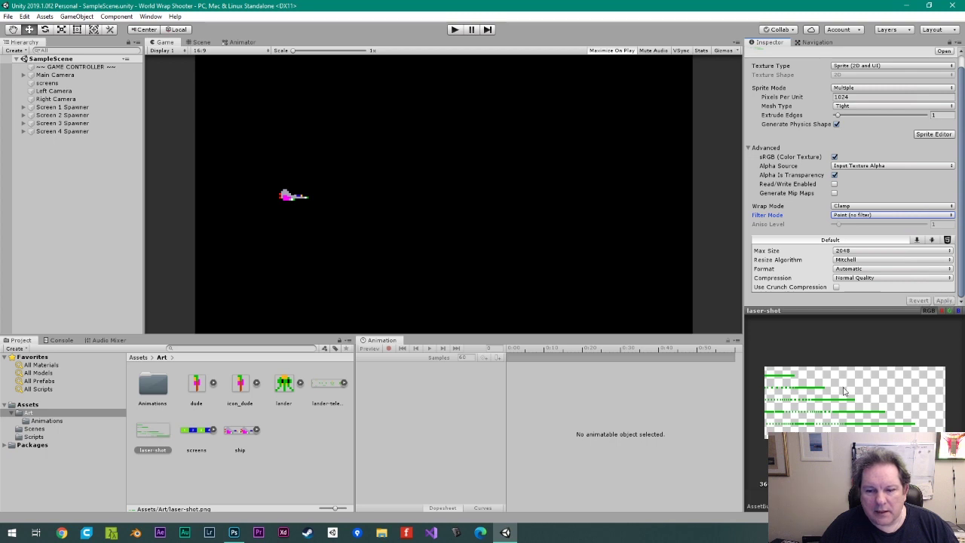
- Open laser-shot in the Sprite Editor and set slicing to Grid By Cell Count with 1 column and 6 rows
left_click_drag(829, 313, 829, 156)
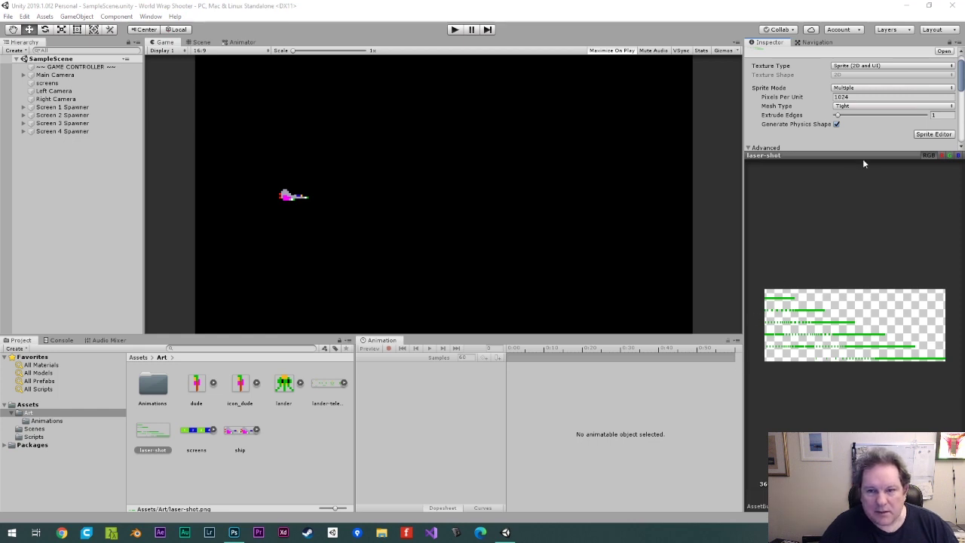
left_click(934, 134)
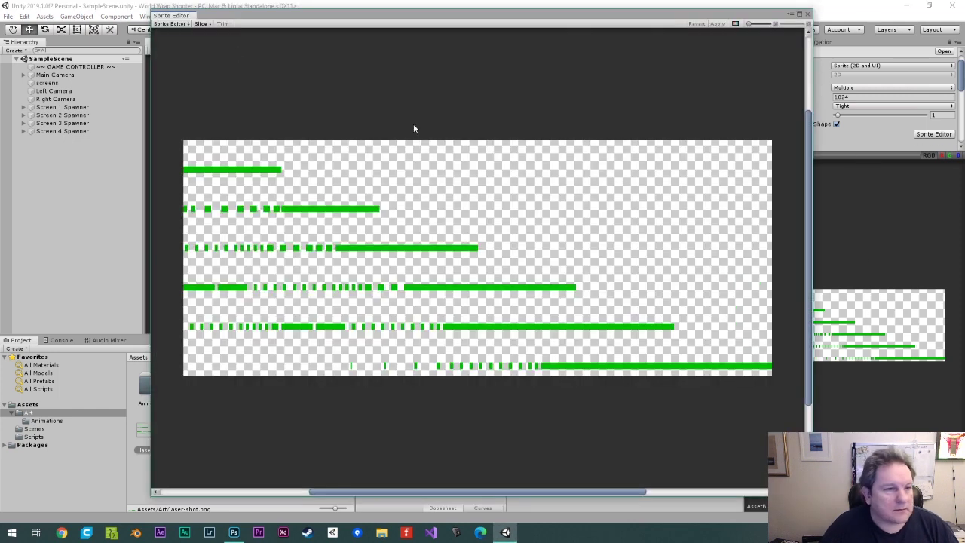
left_click(201, 24)
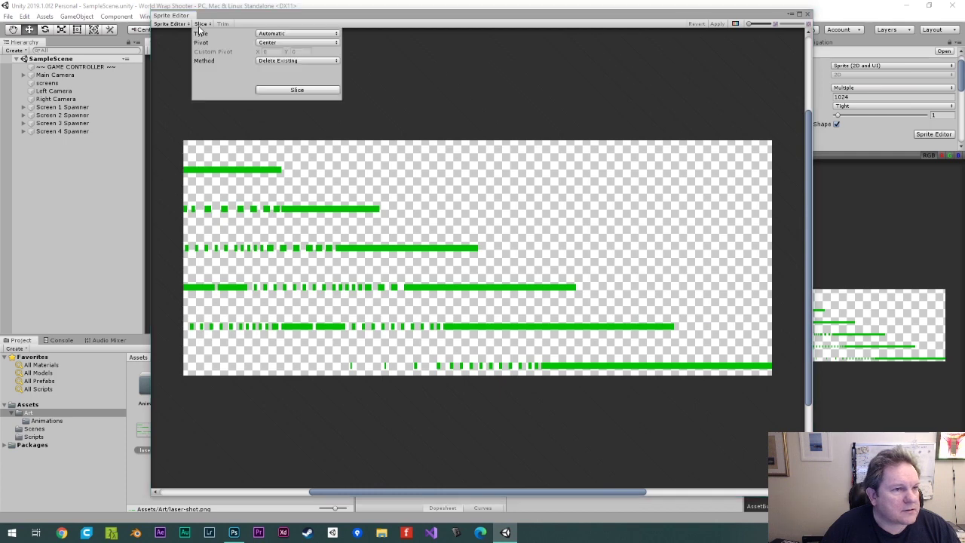
left_click(279, 43)
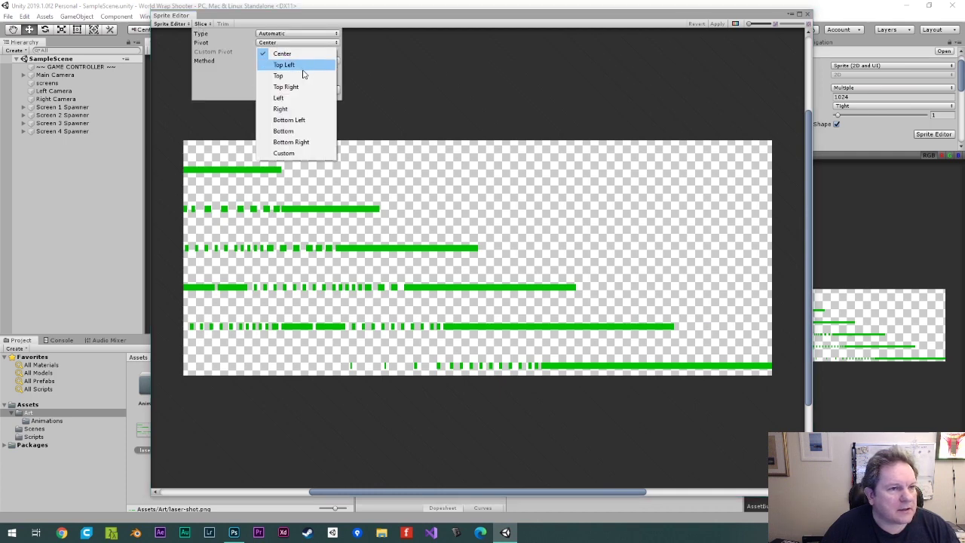
left_click(287, 42)
left_click(286, 34)
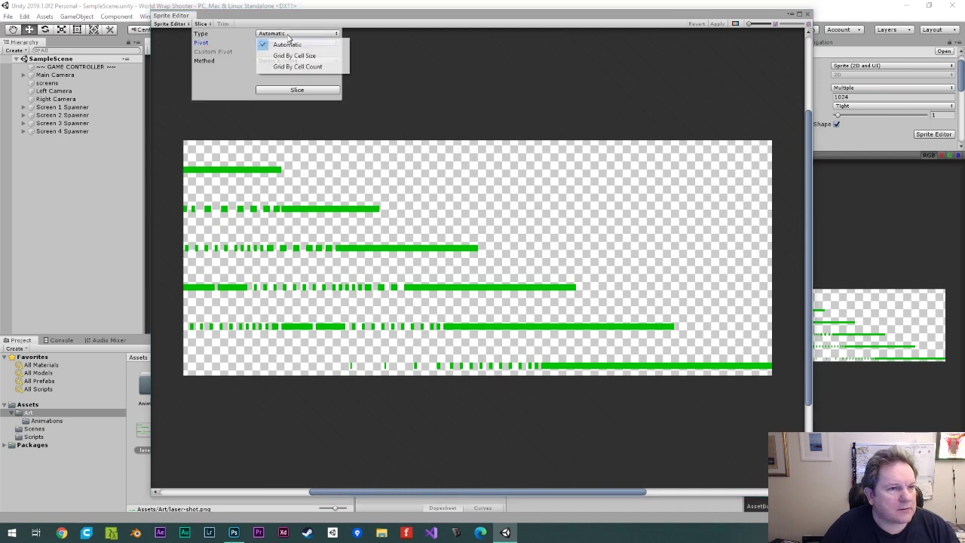
left_click(325, 66)
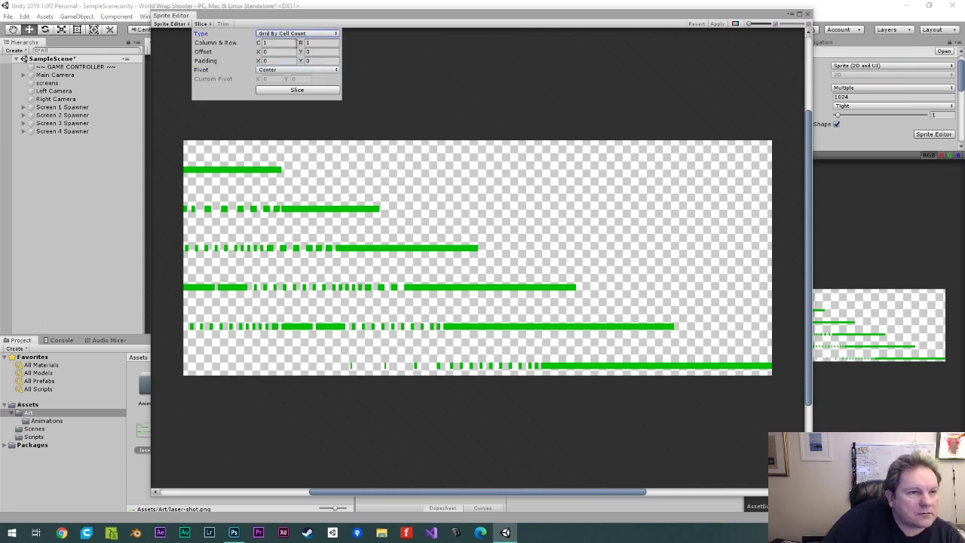
left_click(317, 43)
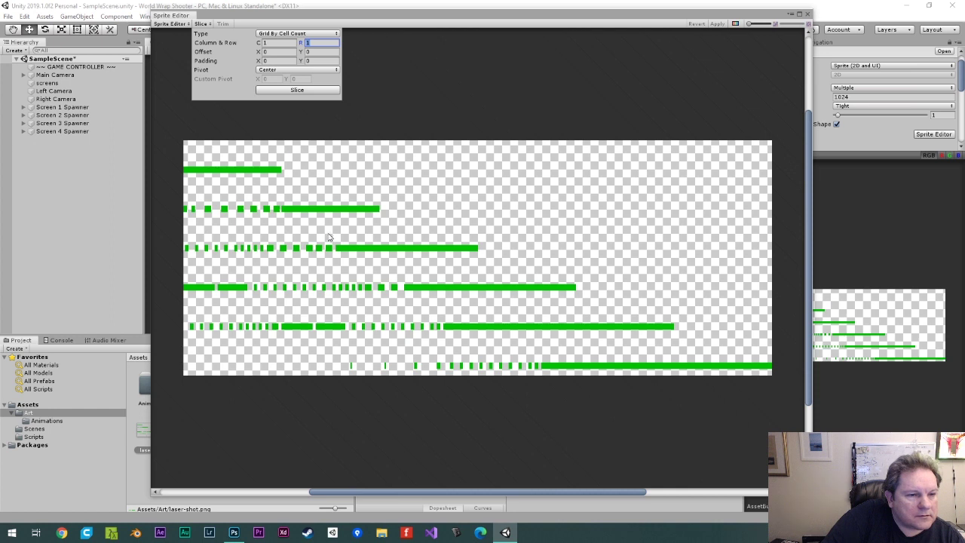
type("6")
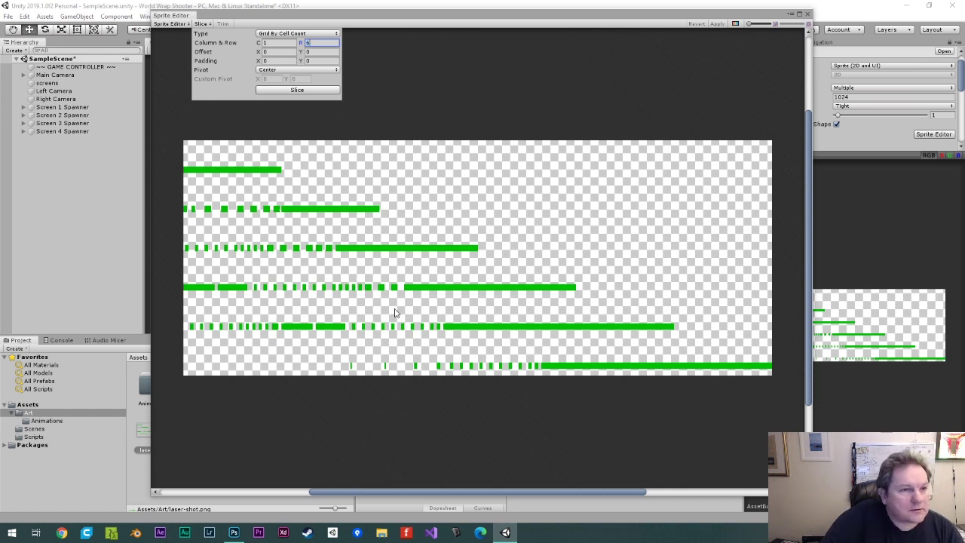
- Set a custom pivot of X 1, Y 0.5 for the slices and slice the laser-shot sheet
left_click(279, 70)
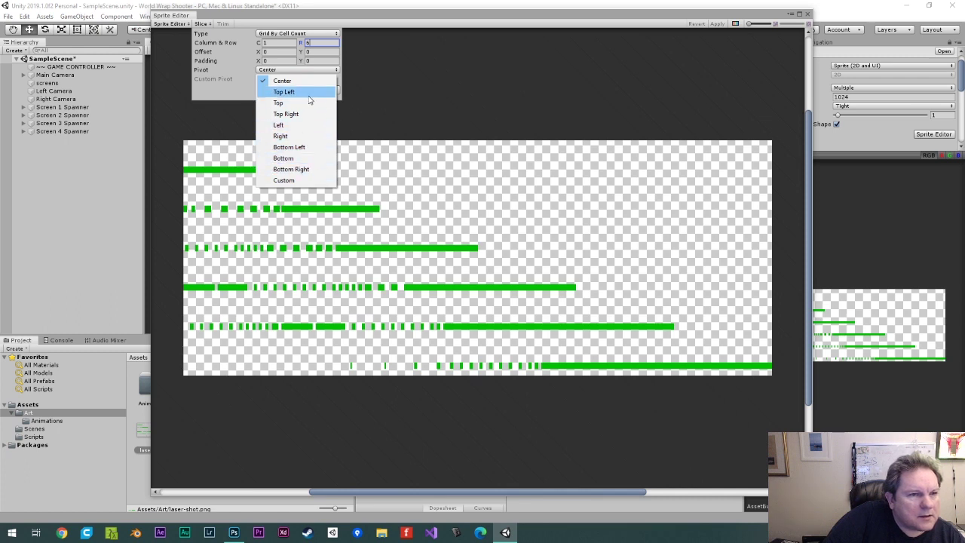
left_click(317, 182)
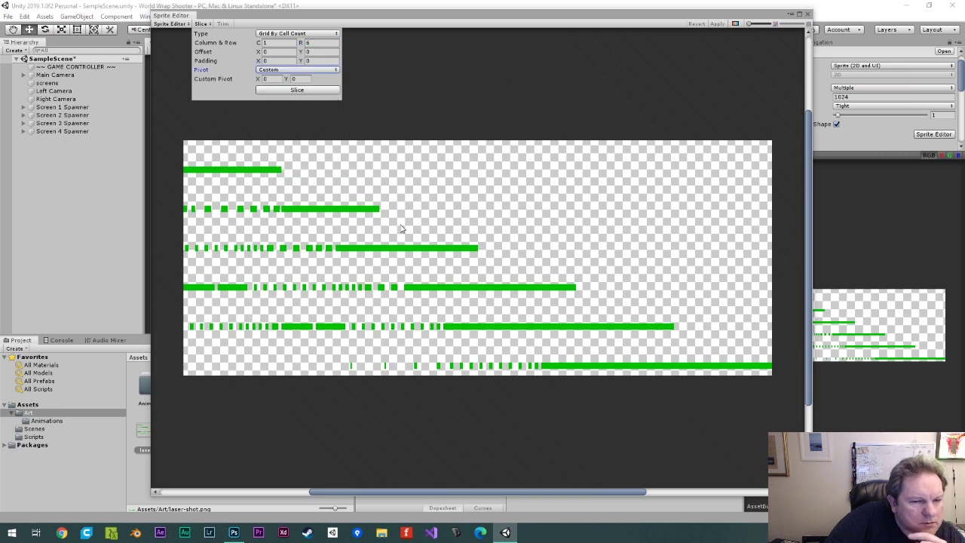
left_click(435, 121)
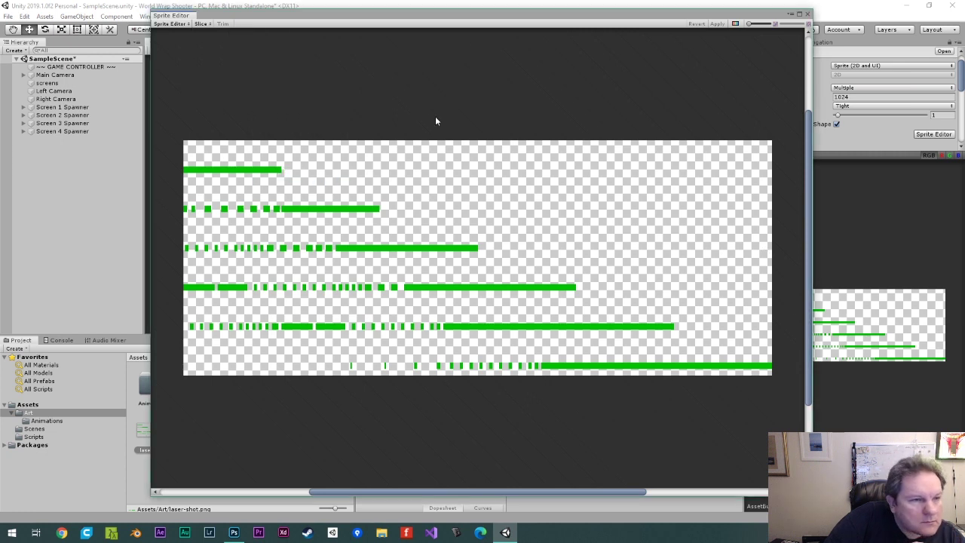
left_click(202, 24)
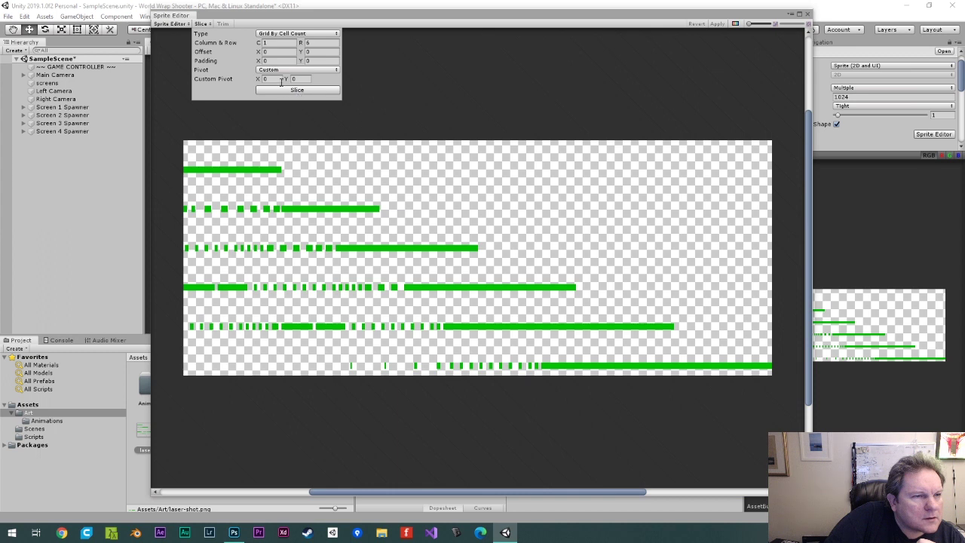
left_click(276, 78)
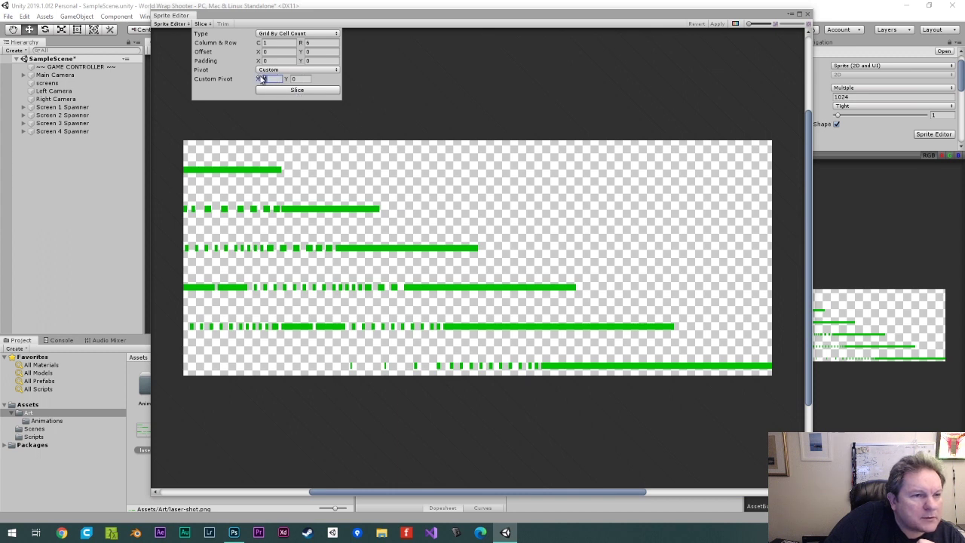
type("1")
key("Tab")
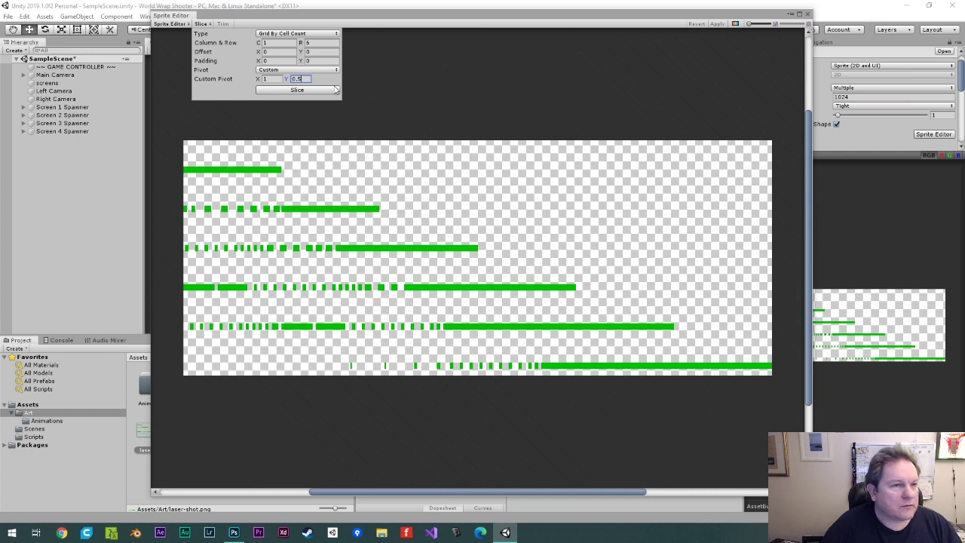
left_click(298, 91)
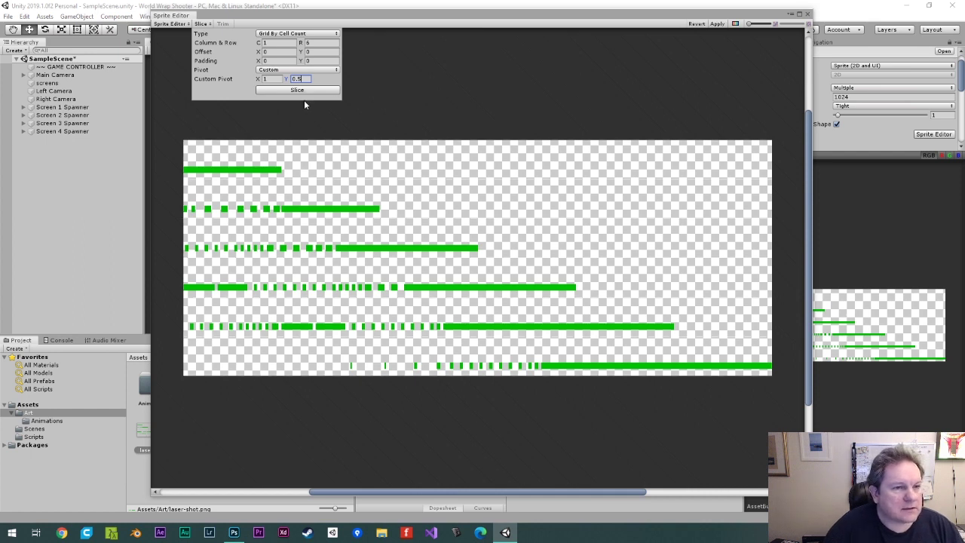
- Examine each of the laser-shot slices to check its bounds and pivot
left_click(296, 150)
left_click(322, 165)
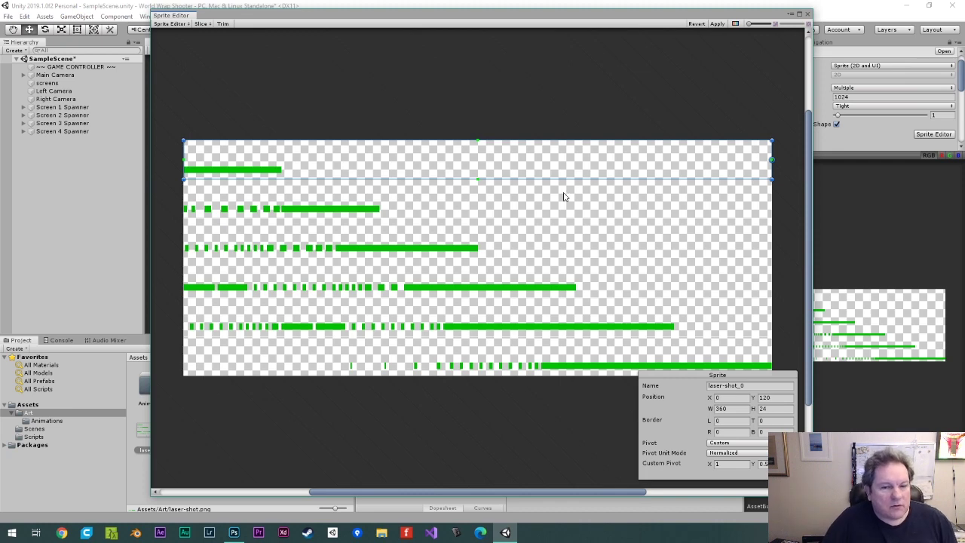
left_click(386, 198)
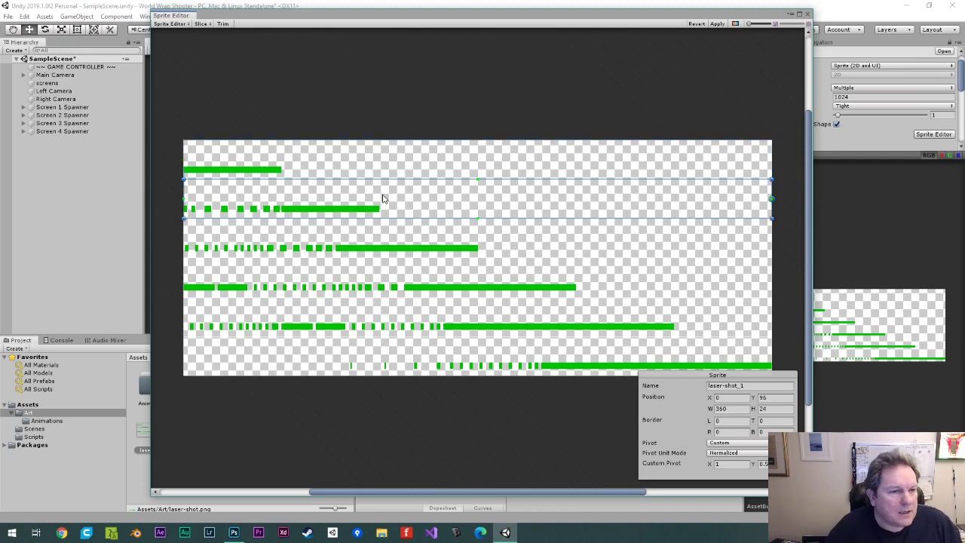
left_click(377, 256)
left_click(375, 294)
left_click(385, 323)
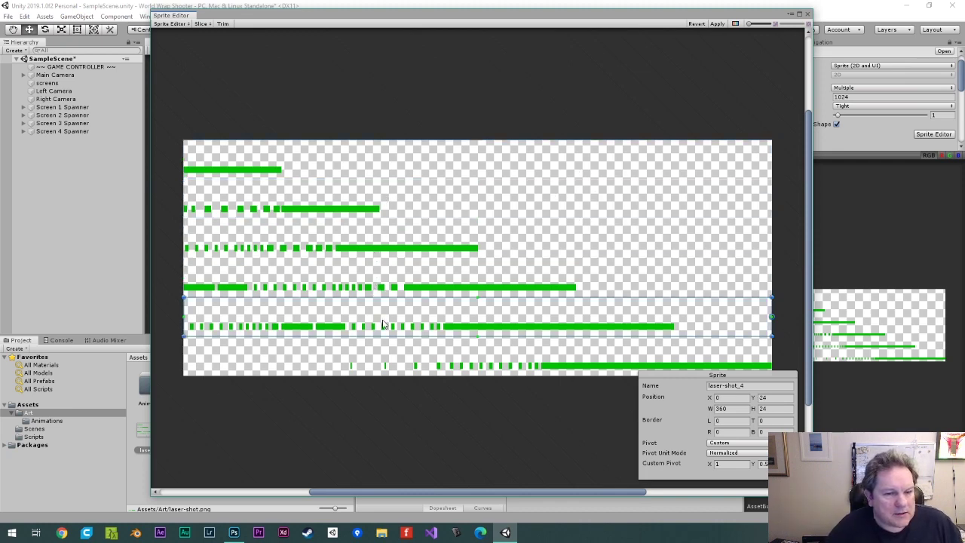
left_click(400, 357)
left_click(437, 326)
left_click(414, 279)
left_click(403, 242)
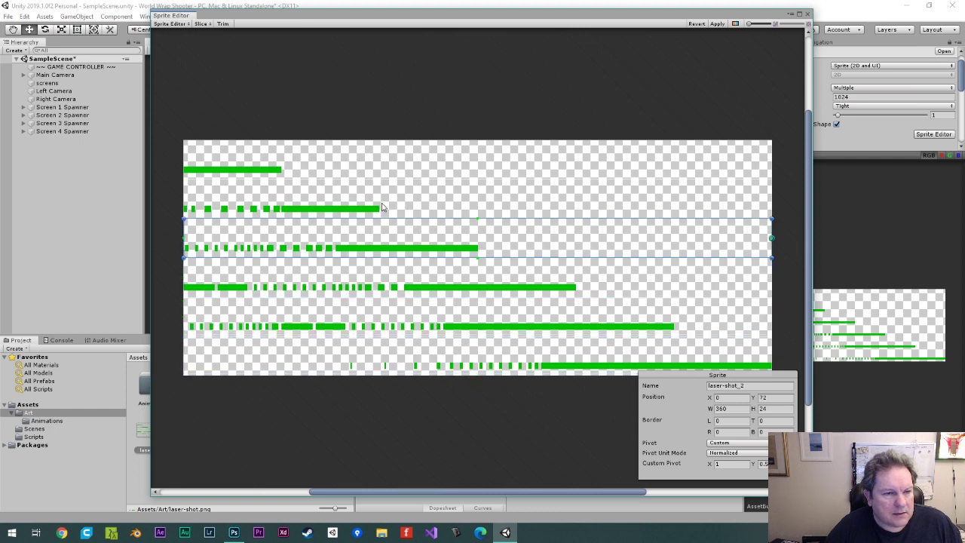
left_click(388, 202)
left_click(367, 174)
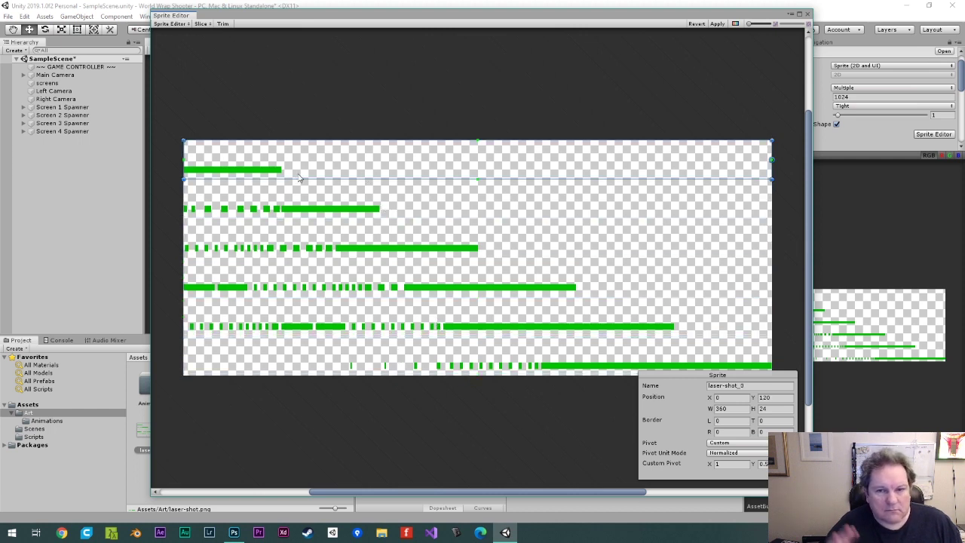
- Apply the laser-shot slicing and close the Sprite Editor
left_click(718, 23)
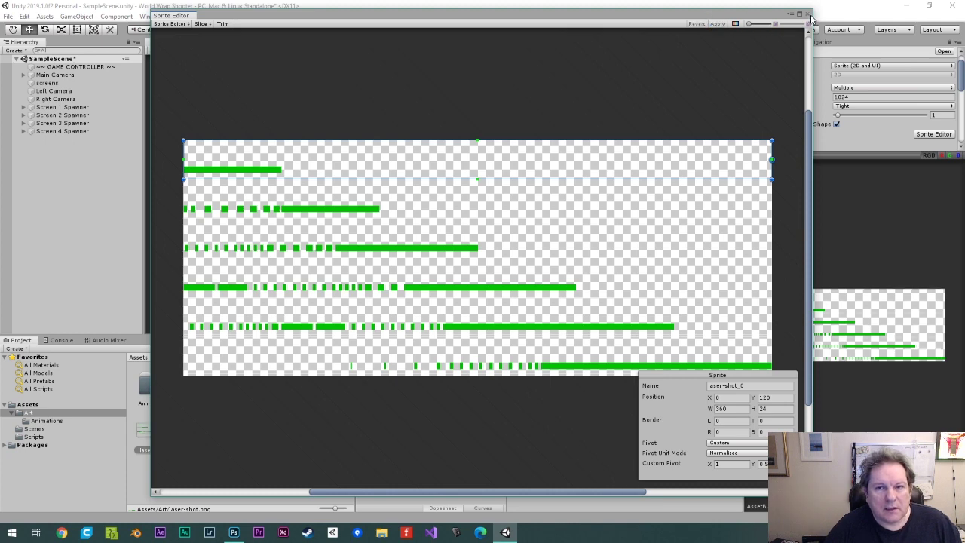
left_click(809, 14)
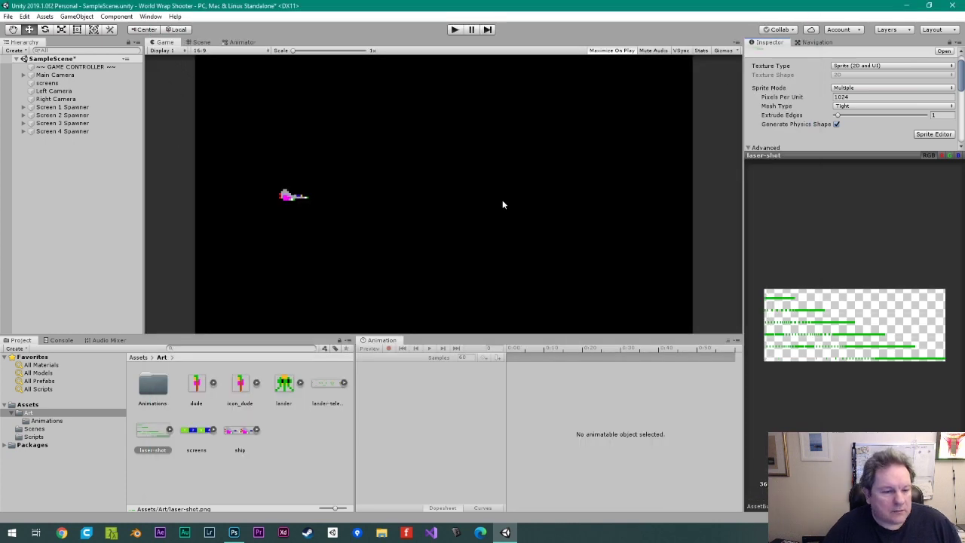
- Create an animated object in the scene from all six laser-shot slices, saving its animation as laser-shot in the Animations folder
left_click(169, 431)
left_click(199, 436)
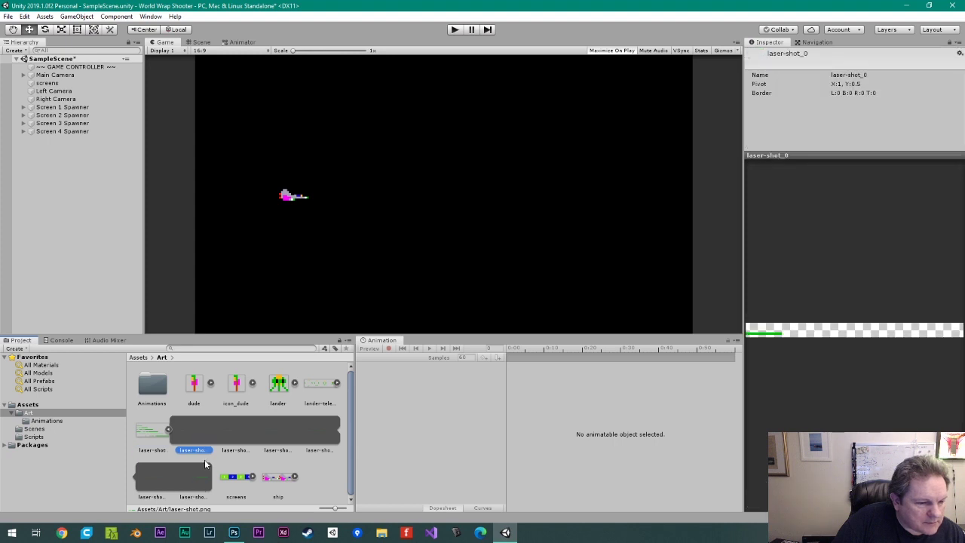
left_click(199, 480, "shift")
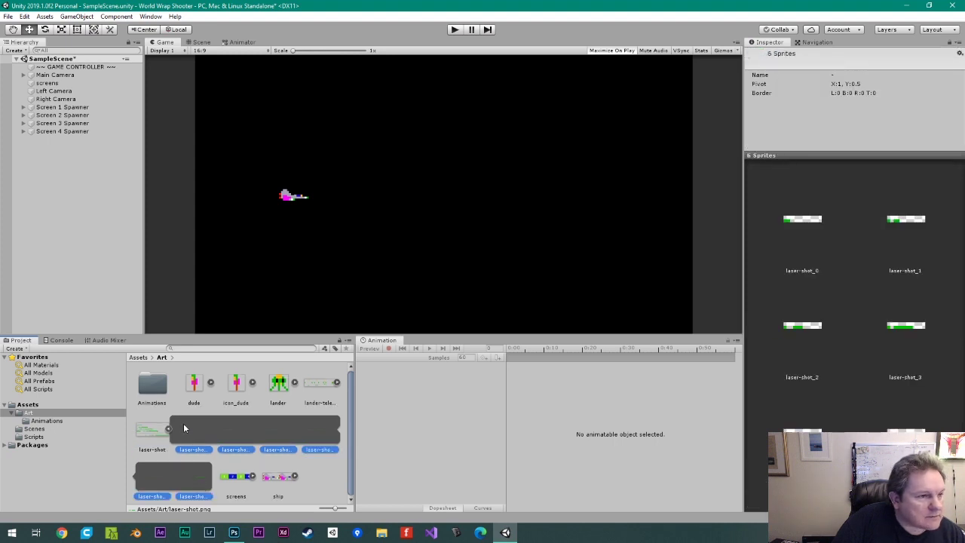
left_click_drag(190, 429, 78, 224)
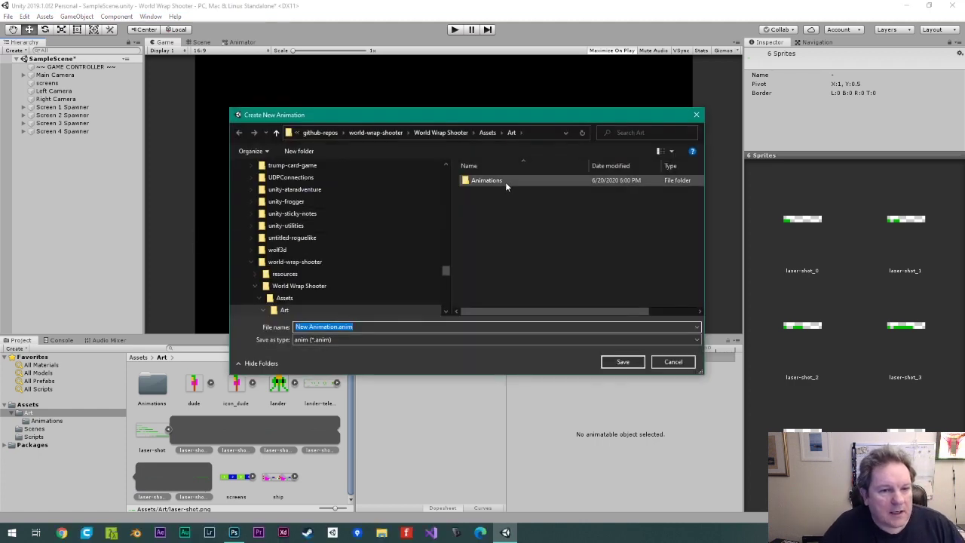
left_click(452, 327)
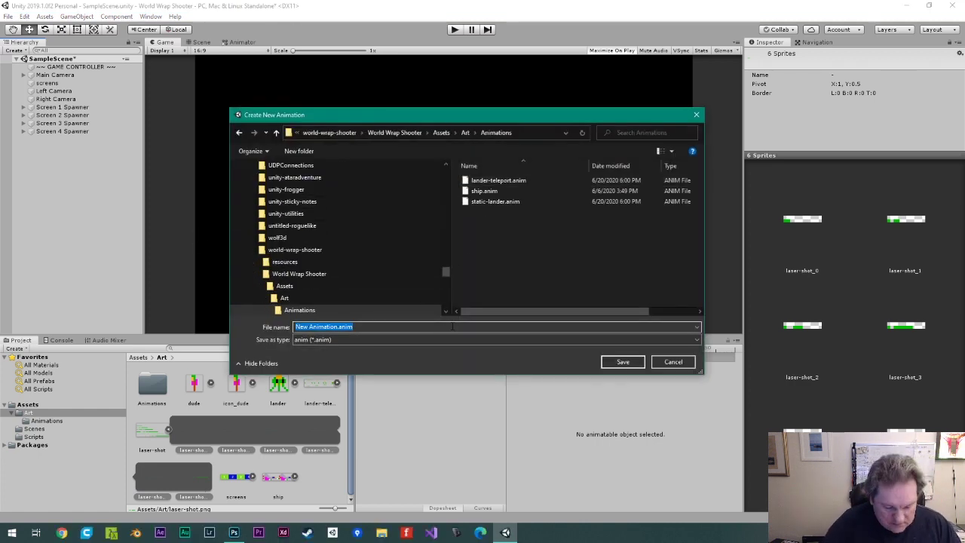
type("laser-sh")
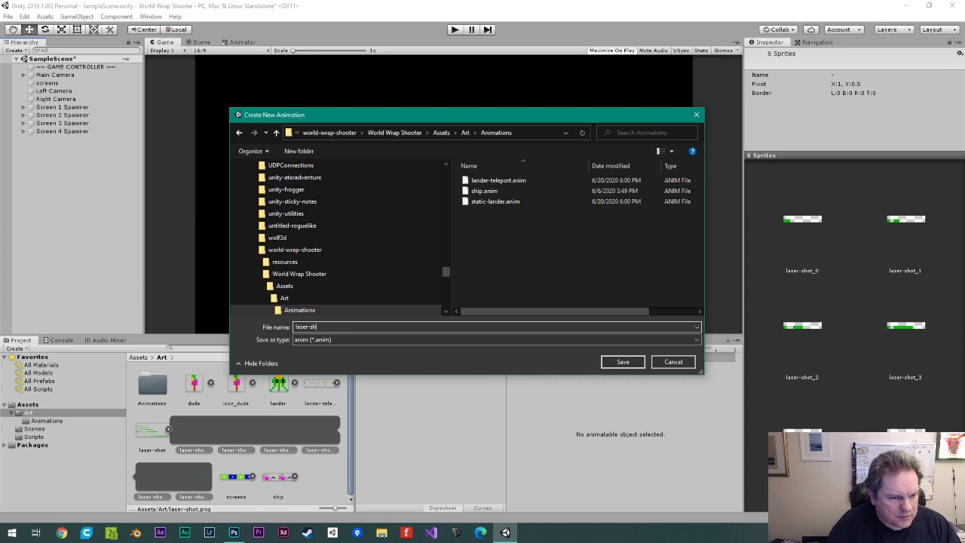
type("ot")
key("Return")
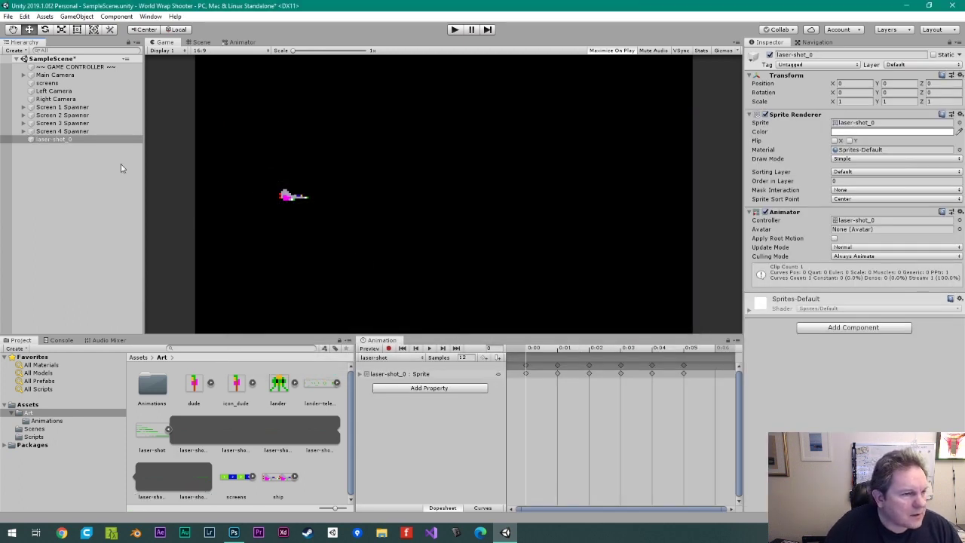
- Show the laser-shot object up close in the Scene view and preview its animation
left_click(201, 42)
key("f")
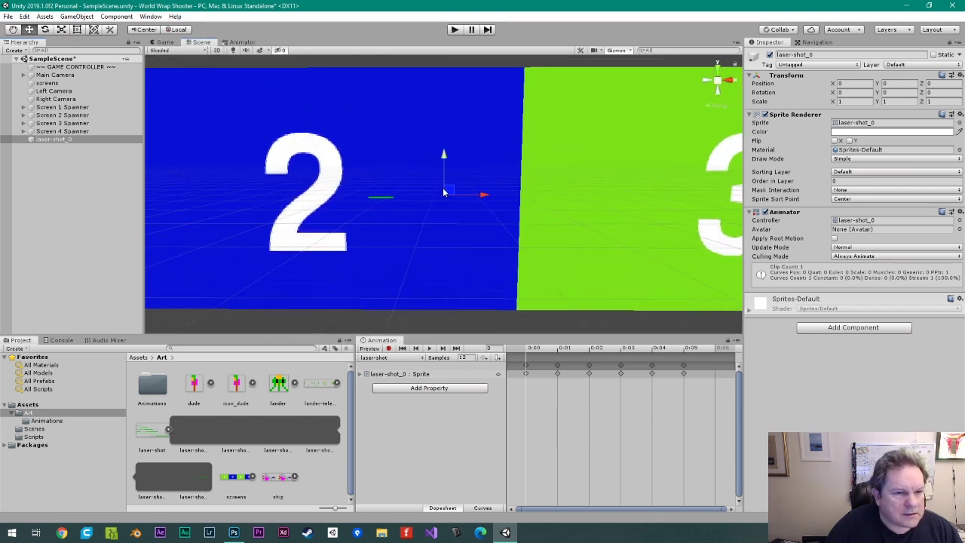
scroll(439, 183, "down", 5)
middle_click_drag(406, 176, 392, 139)
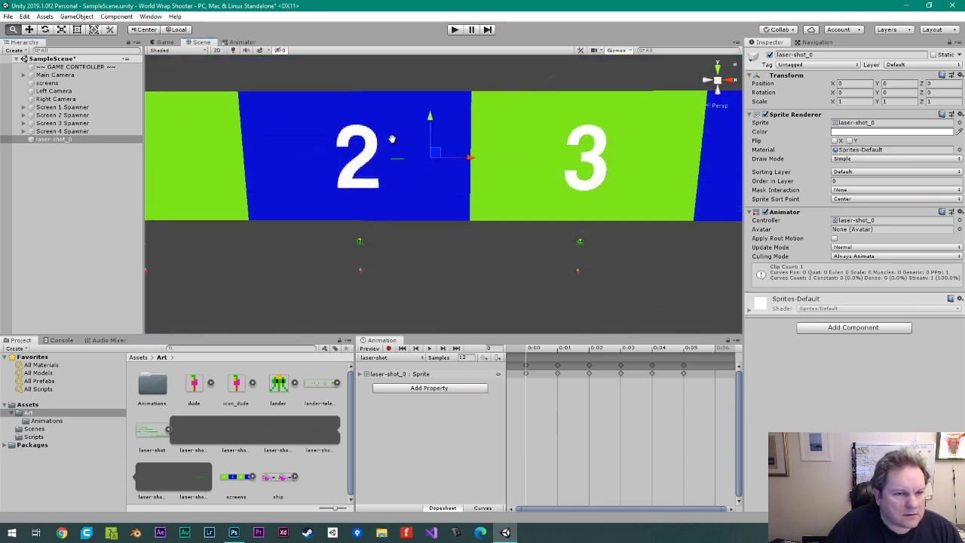
scroll(394, 141, "up", 3)
scroll(391, 143, "down", 3)
scroll(391, 143, "up", 5)
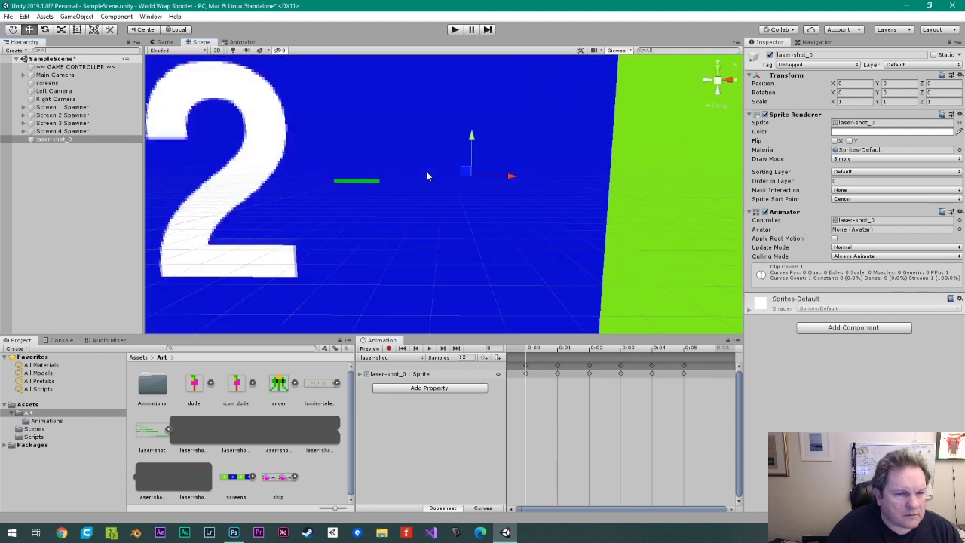
middle_click_drag(403, 178, 437, 181)
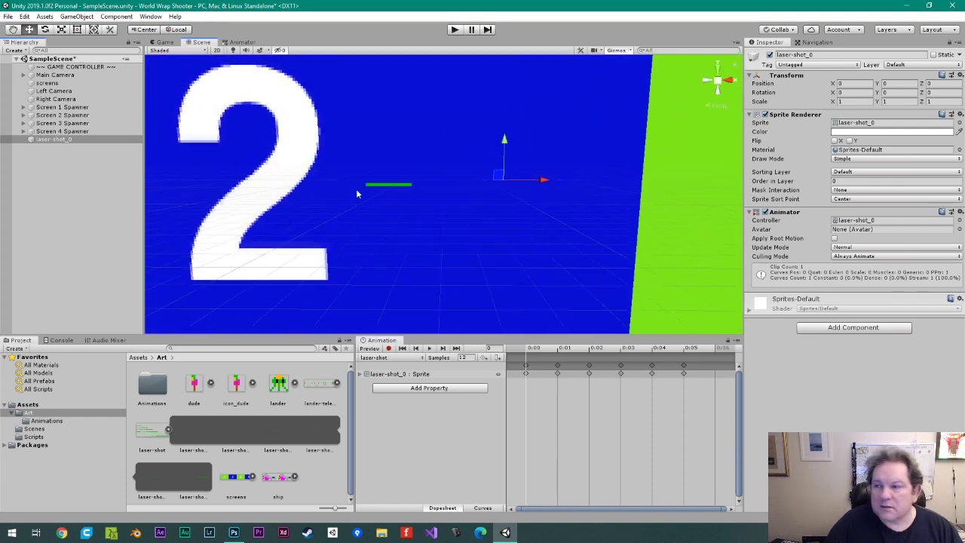
left_click(429, 348)
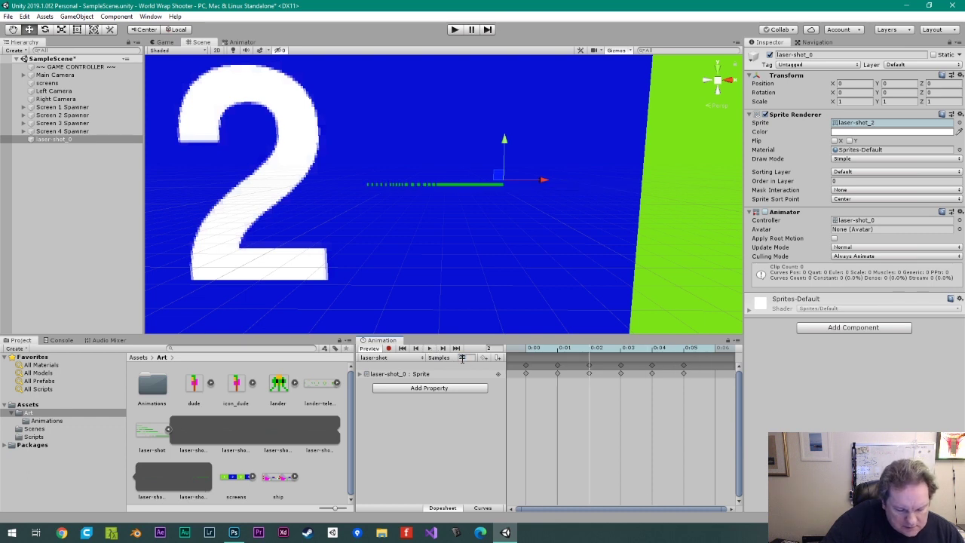
- Try playing the laser-shot animation at 6 samples, and restore the sample rate to 12
type("6")
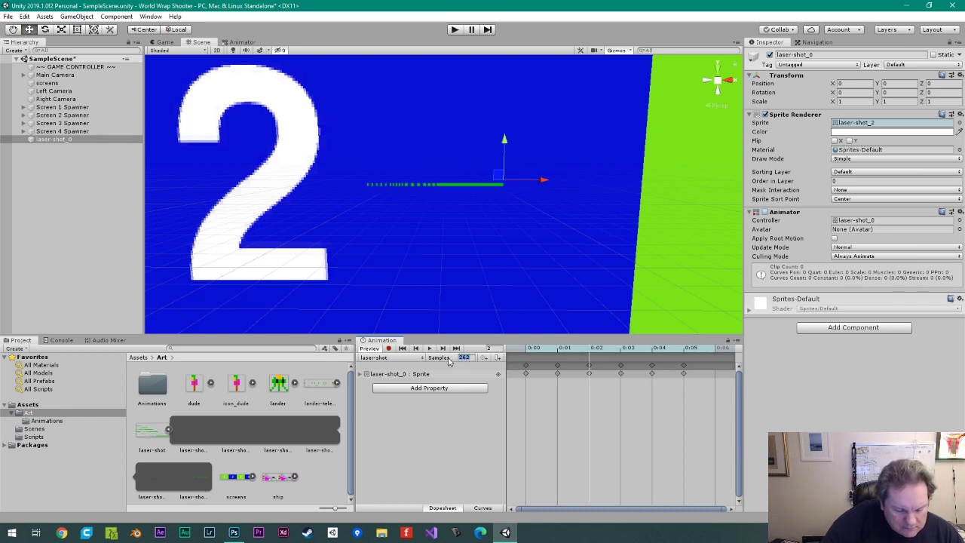
key("Return")
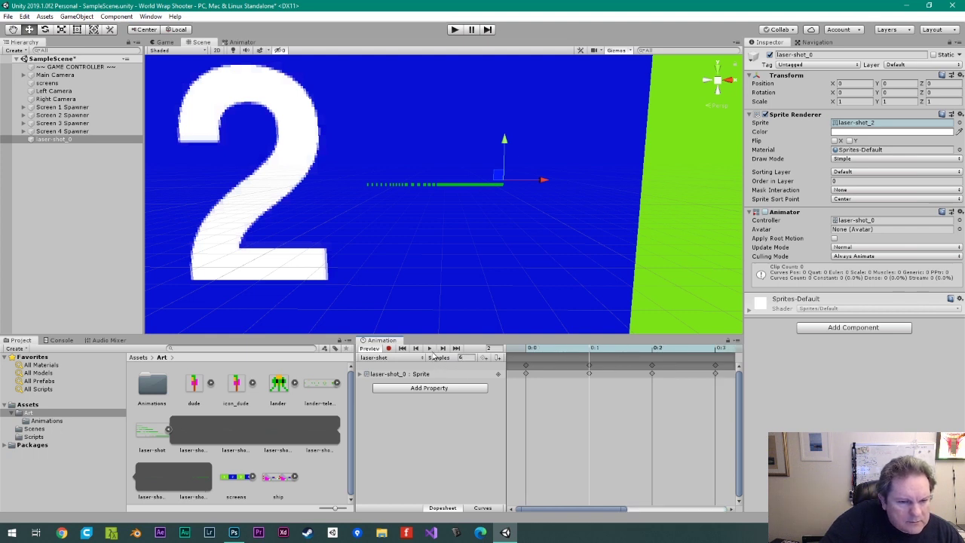
left_click(429, 348)
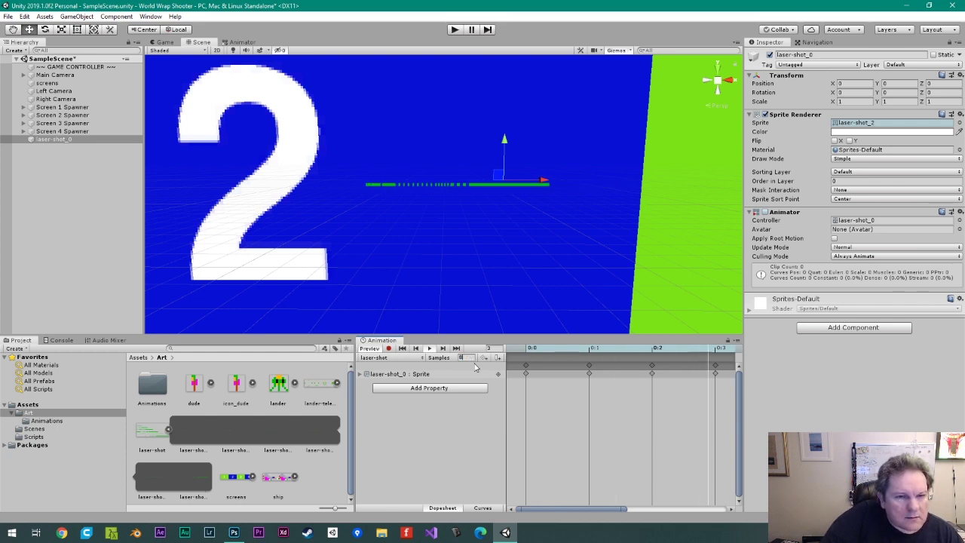
double_click(470, 358)
type("12")
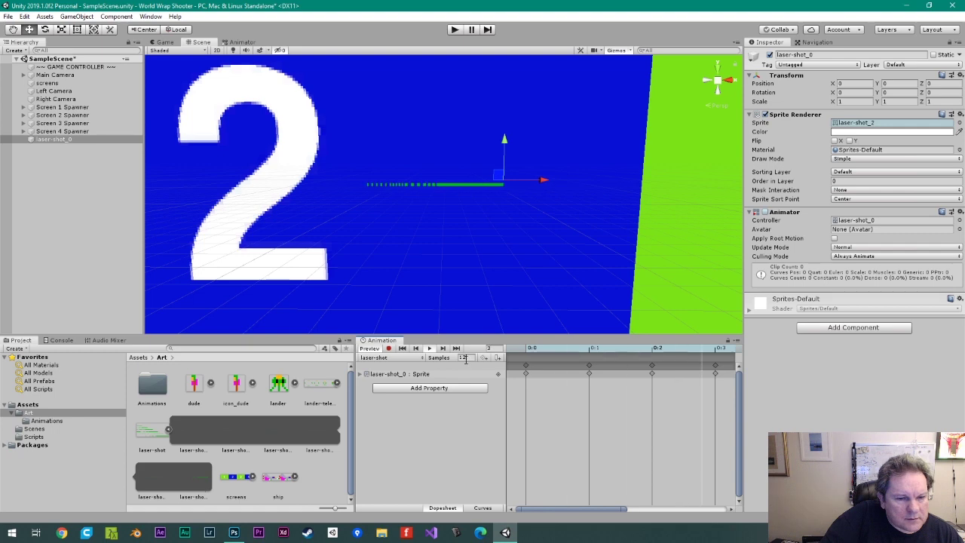
key("Return")
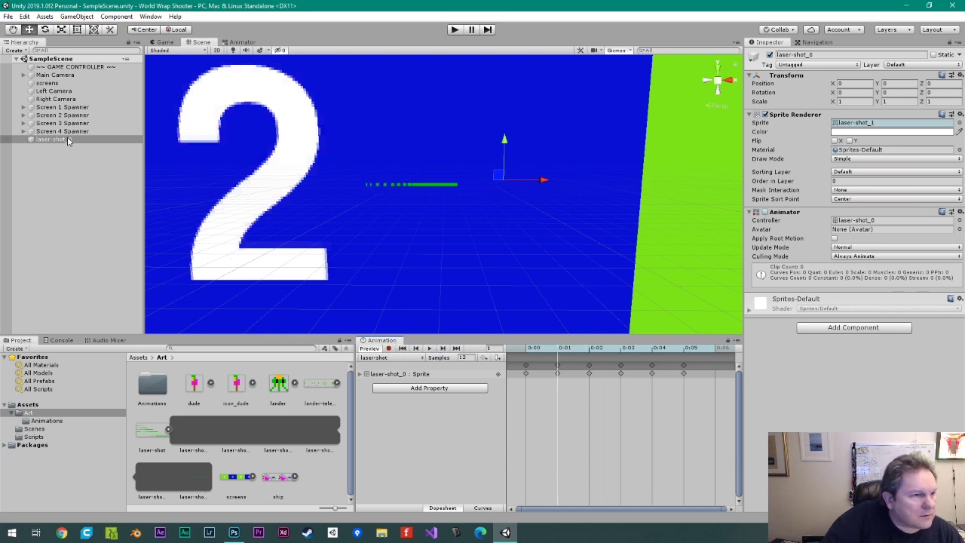
- Open the laser-shot_0 animator controller and space out the laser-shot and Entry states in the graph
left_click(854, 221)
double_click(853, 221)
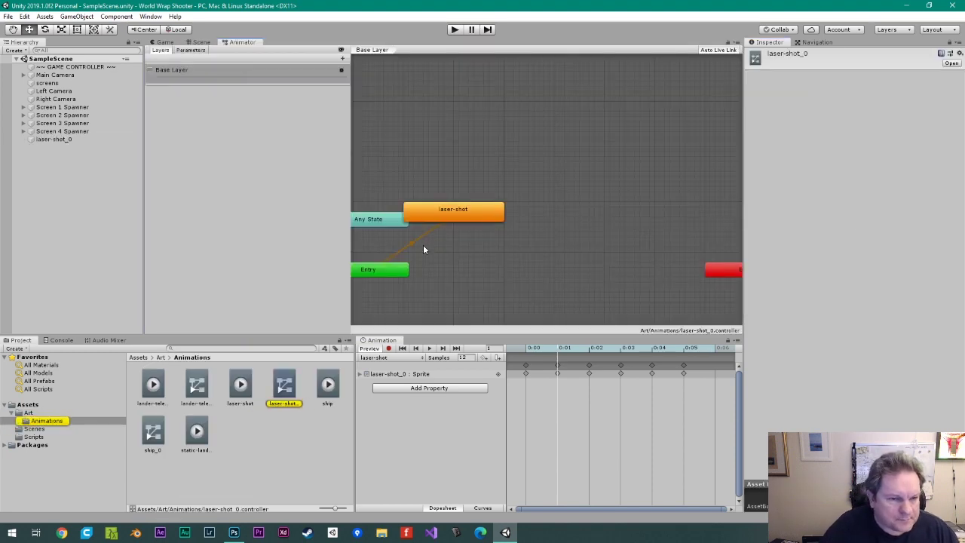
left_click_drag(426, 212, 501, 212)
left_click_drag(403, 276, 483, 285)
left_click(542, 211)
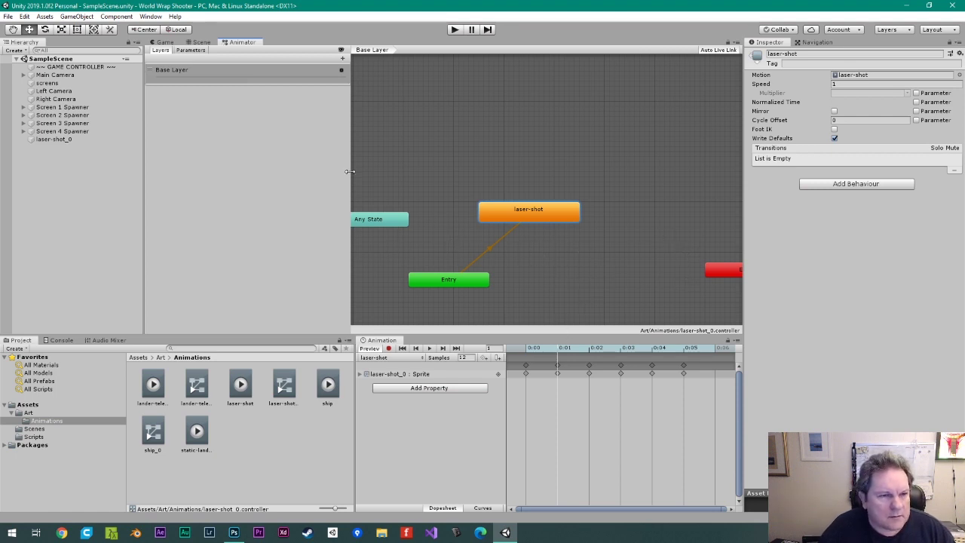
left_click_drag(348, 171, 316, 169)
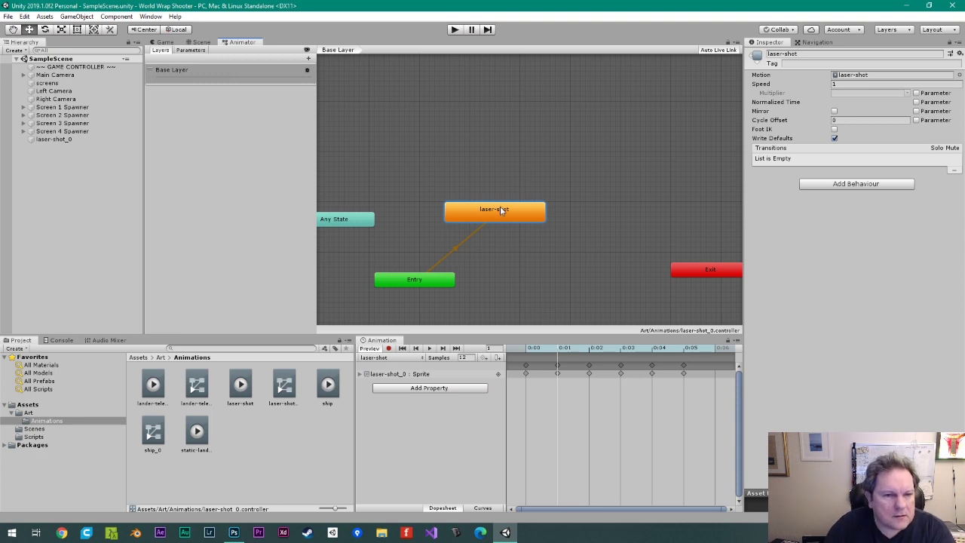
- Examine the entry transition, the laser-shot clip's loop options, and the laser-shot state's settings and presets
left_click(458, 247)
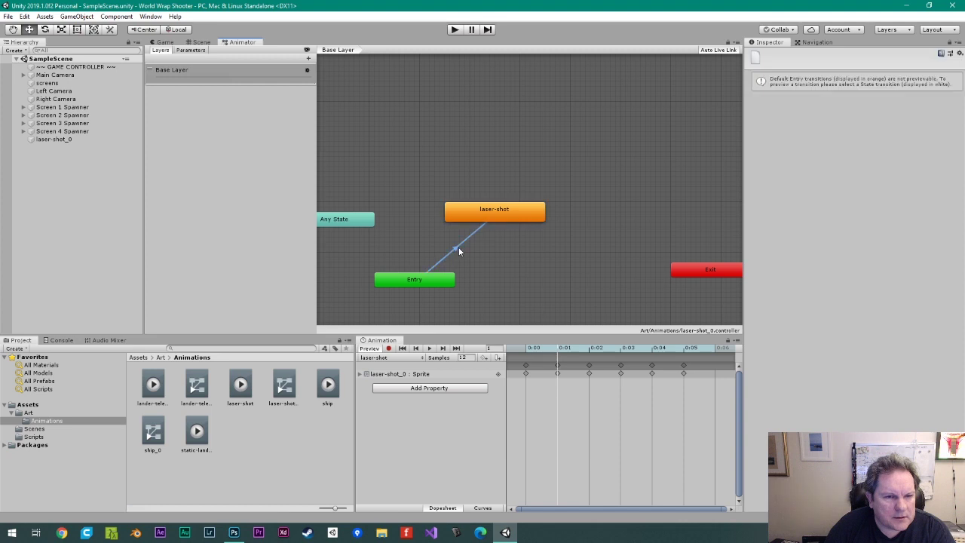
left_click(506, 218)
double_click(505, 218)
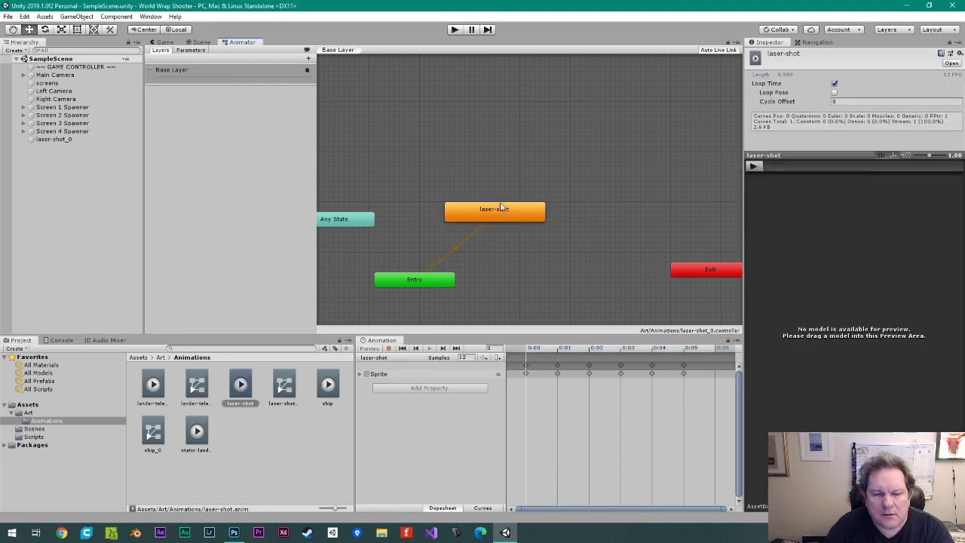
left_click(485, 206)
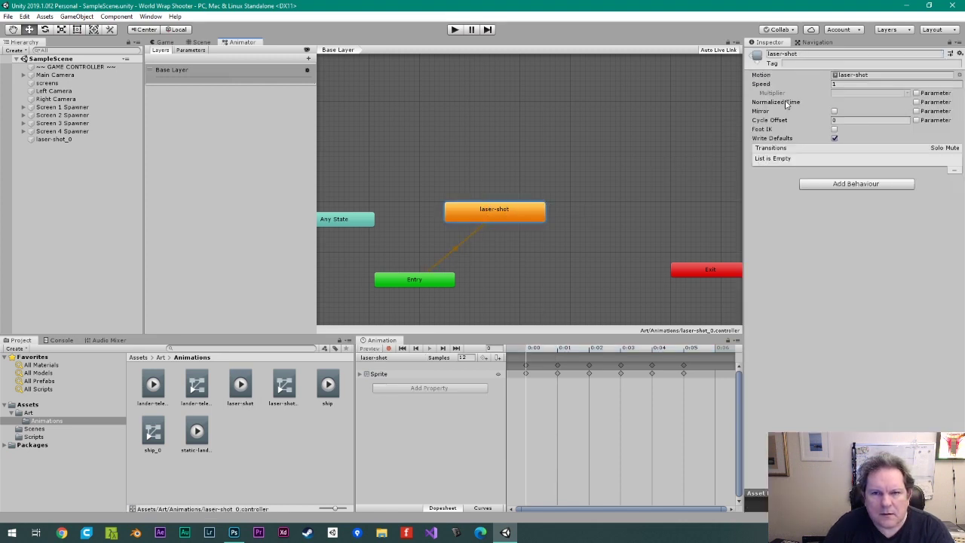
left_click(835, 138)
left_click(859, 183)
left_click(777, 189)
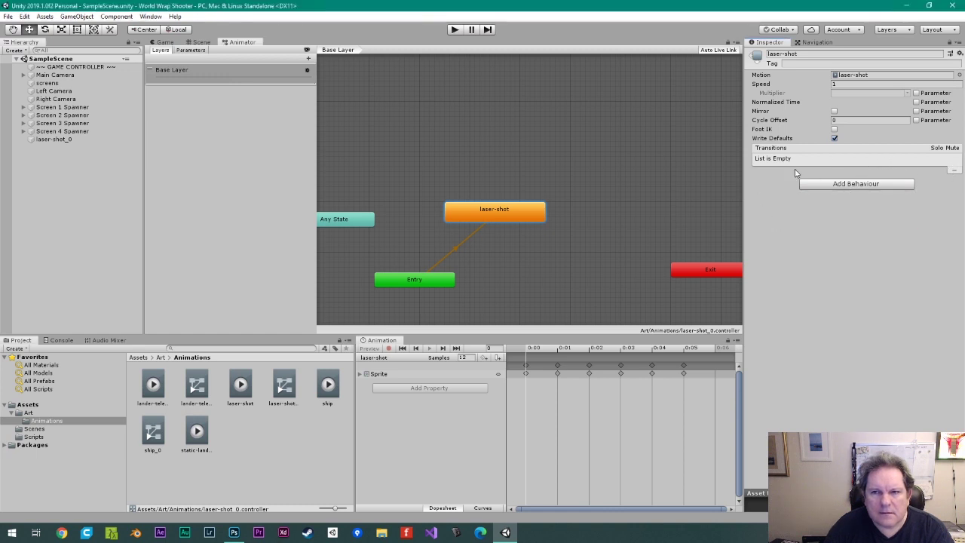
left_click(951, 55)
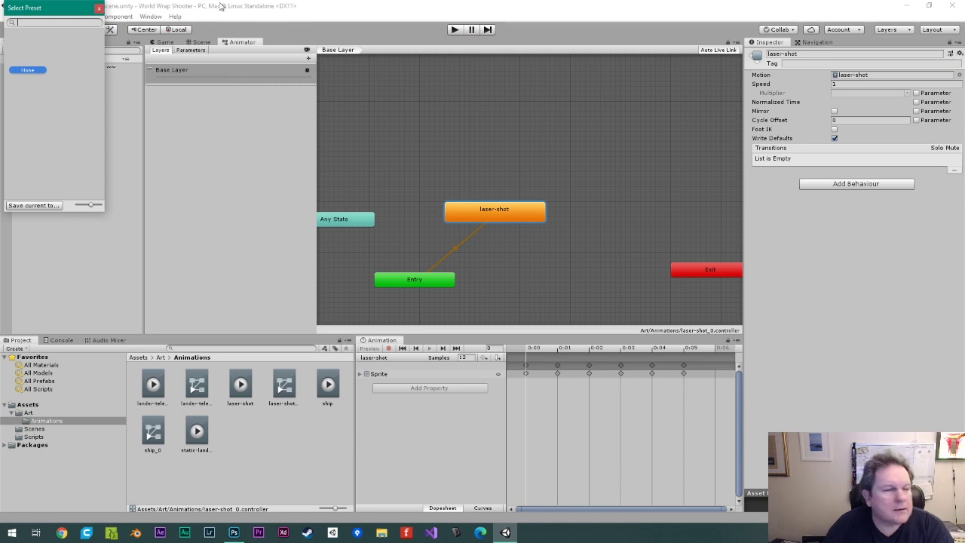
left_click(99, 8)
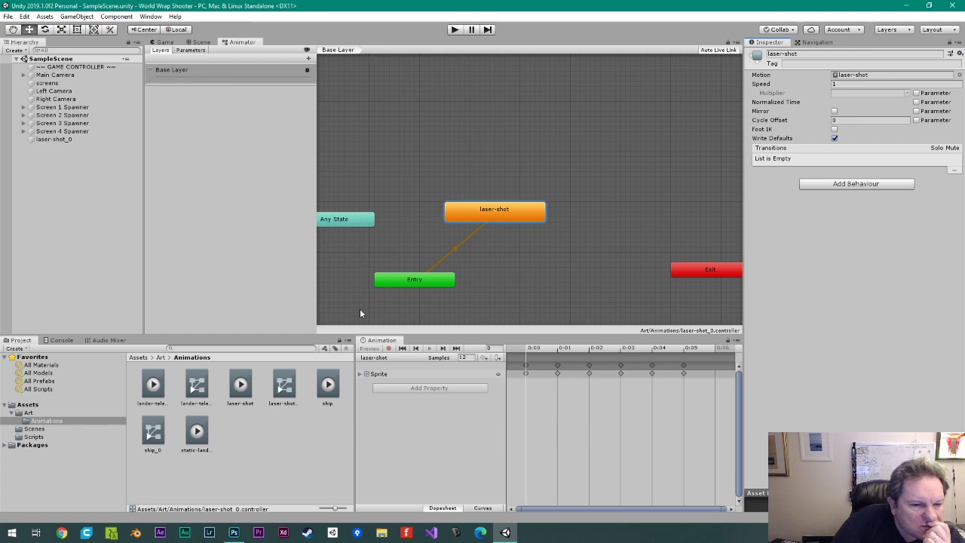
- Select the laser-shot_0 object in the scene and close the Animator view
left_click(54, 139)
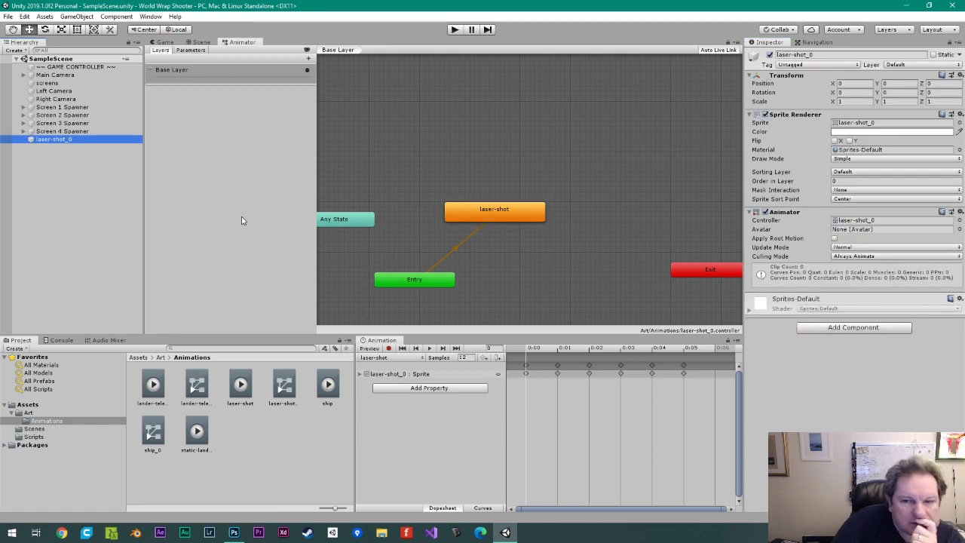
right_click(52, 142)
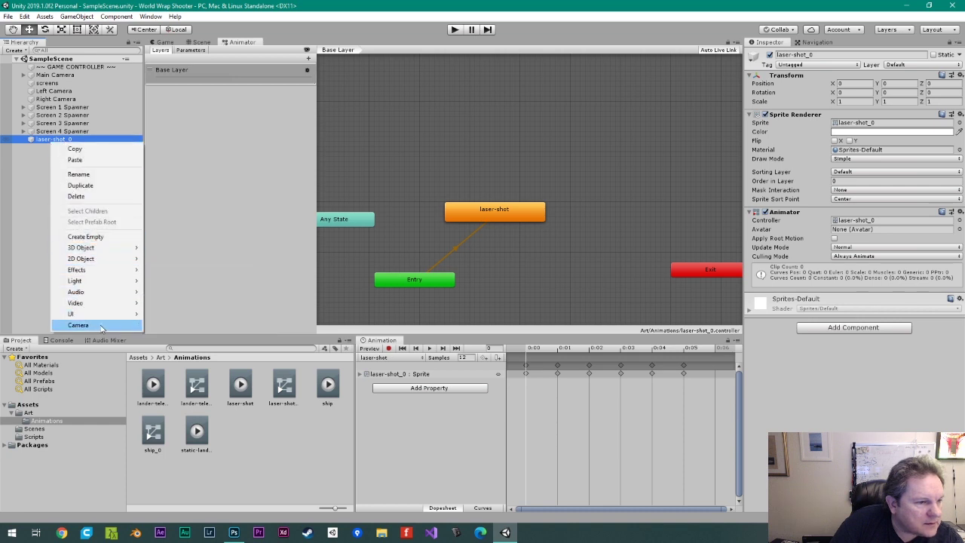
mouse_move(104, 261)
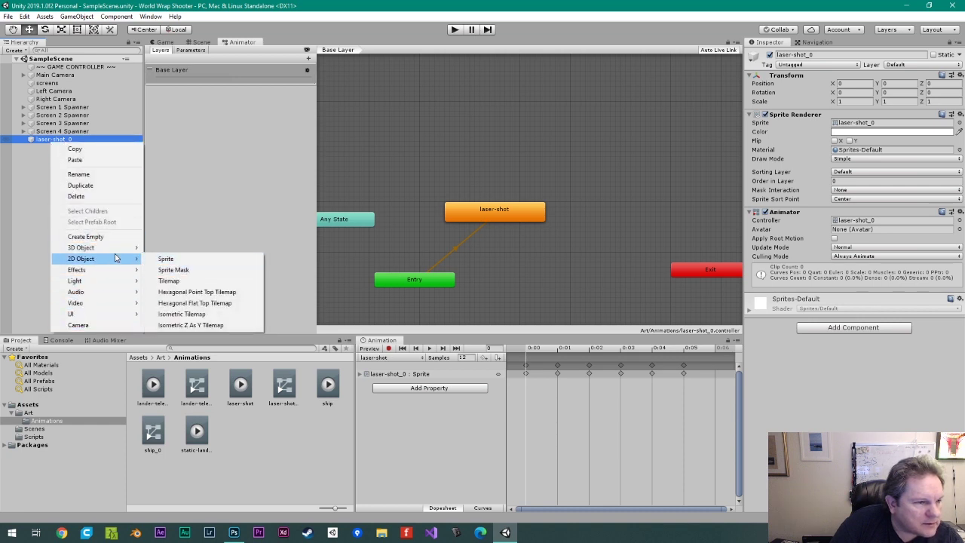
left_click(41, 140)
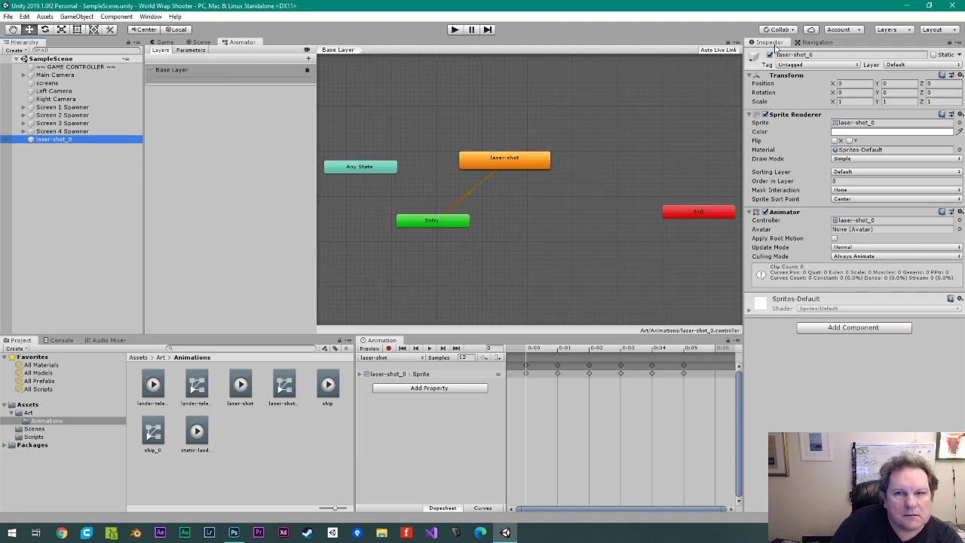
middle_click(234, 41)
- Add a Box Collider 2D component to laser-shot_0 and collapse its settings
left_click(886, 329)
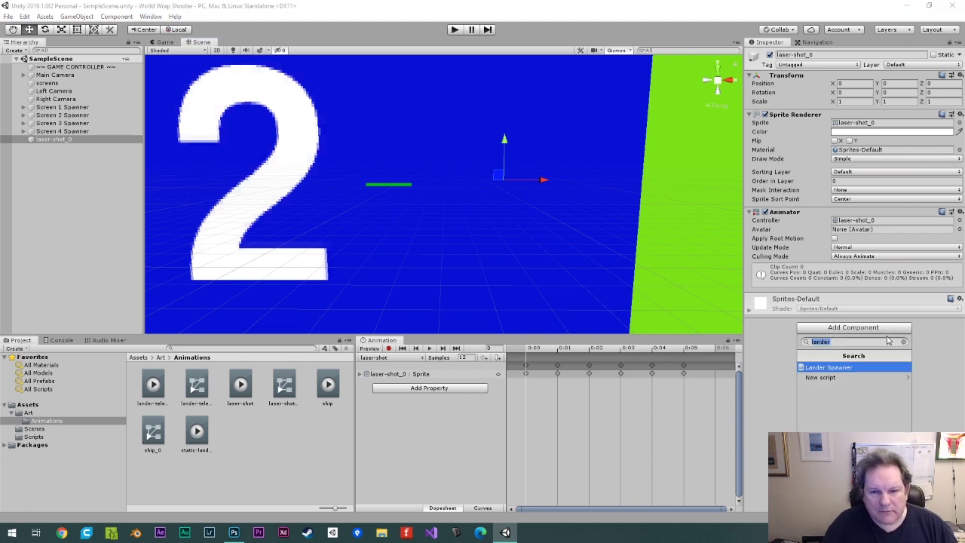
type("box")
key("Down")
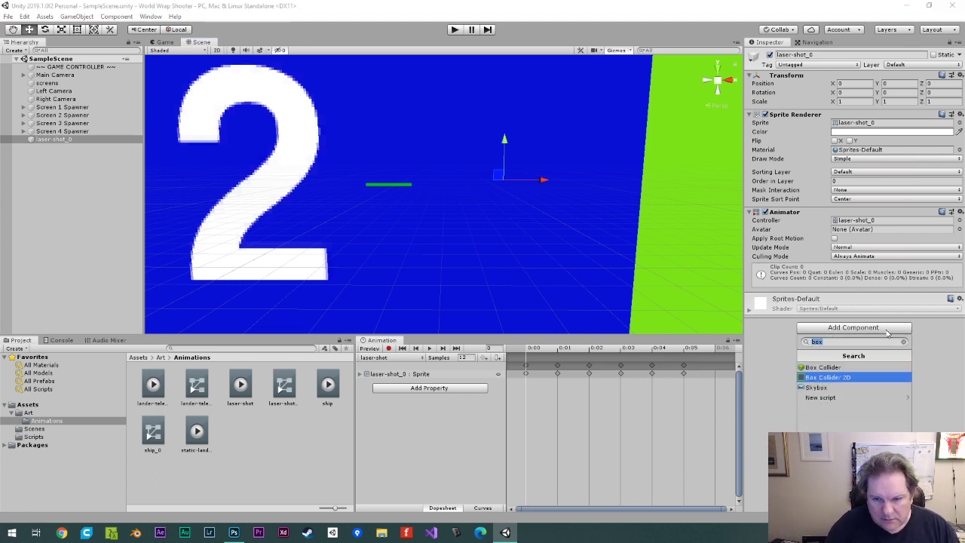
key("Return")
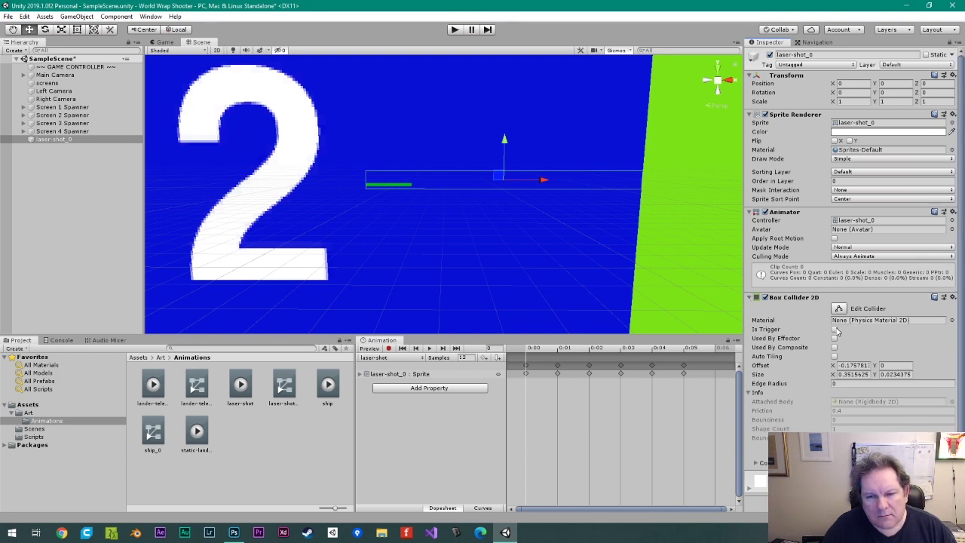
left_click(751, 298)
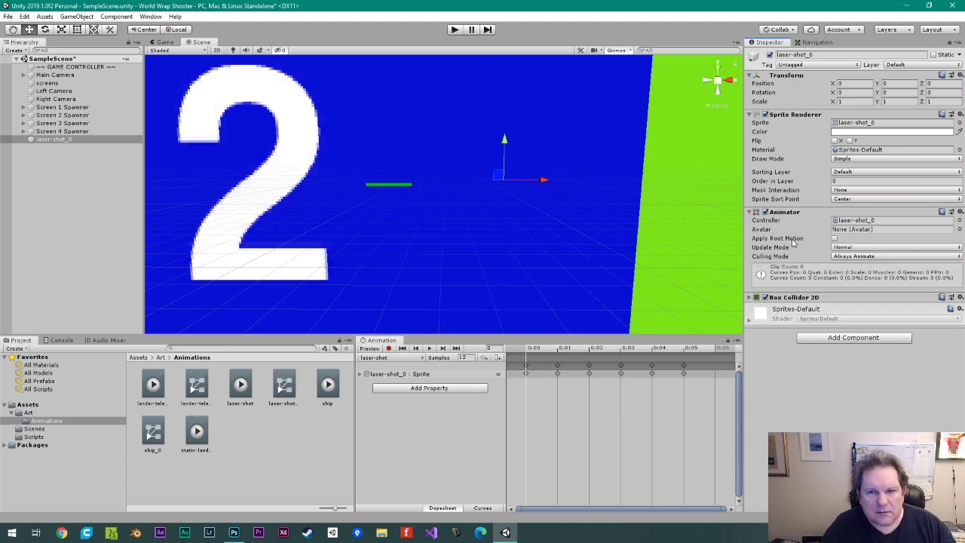
- Add a Rigidbody 2D component to laser-shot_0
left_click(836, 340)
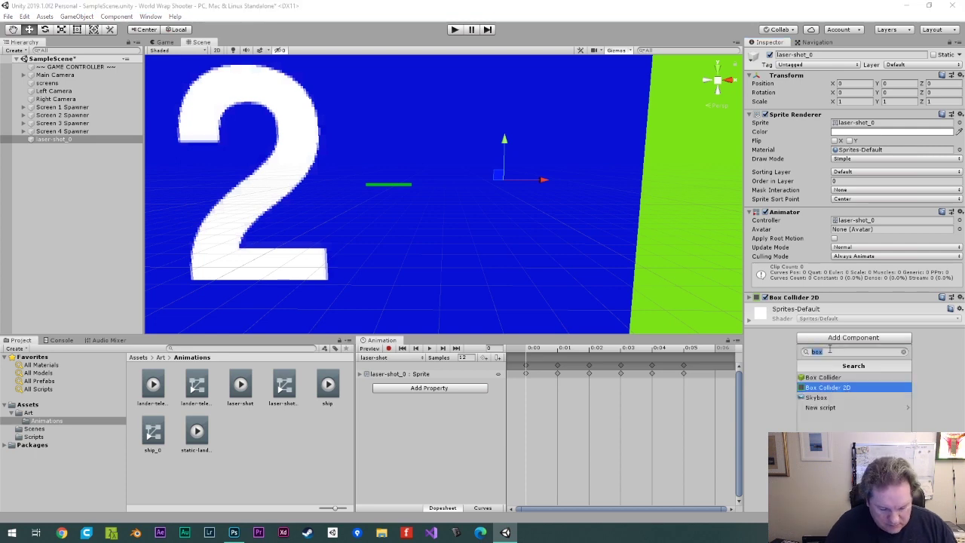
type("rigid")
key("Return")
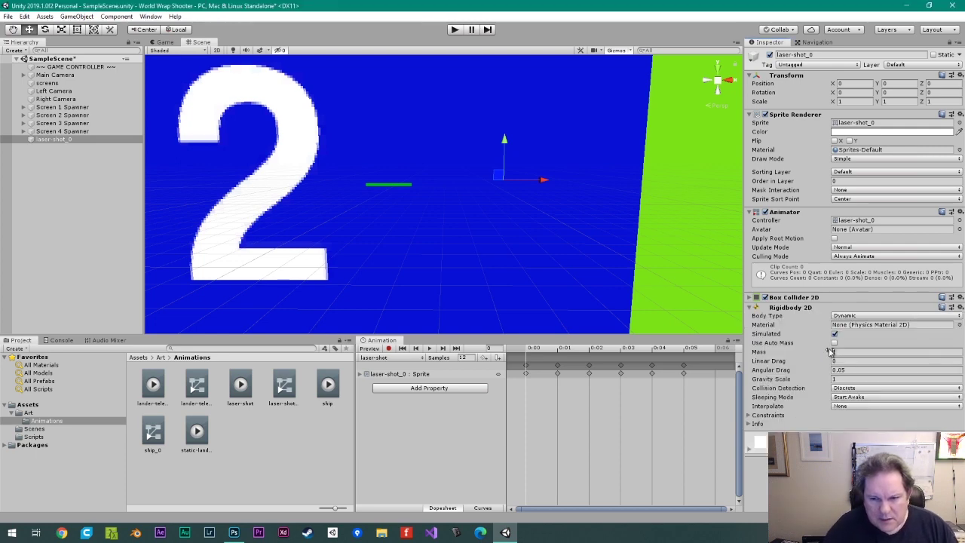
- Set the body type of laser-shot_0's Rigidbody 2D to Kinematic
left_click(853, 317)
left_click(857, 338)
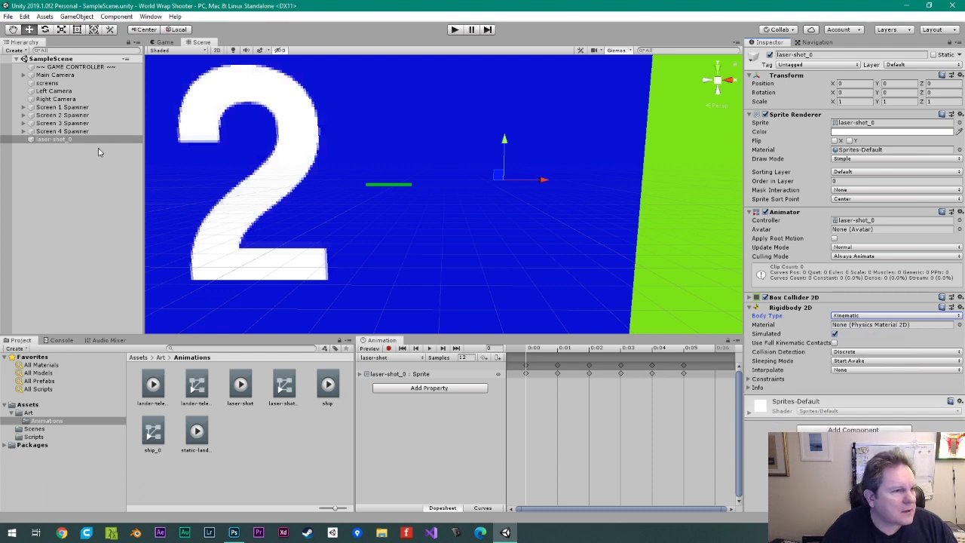
left_click(54, 142)
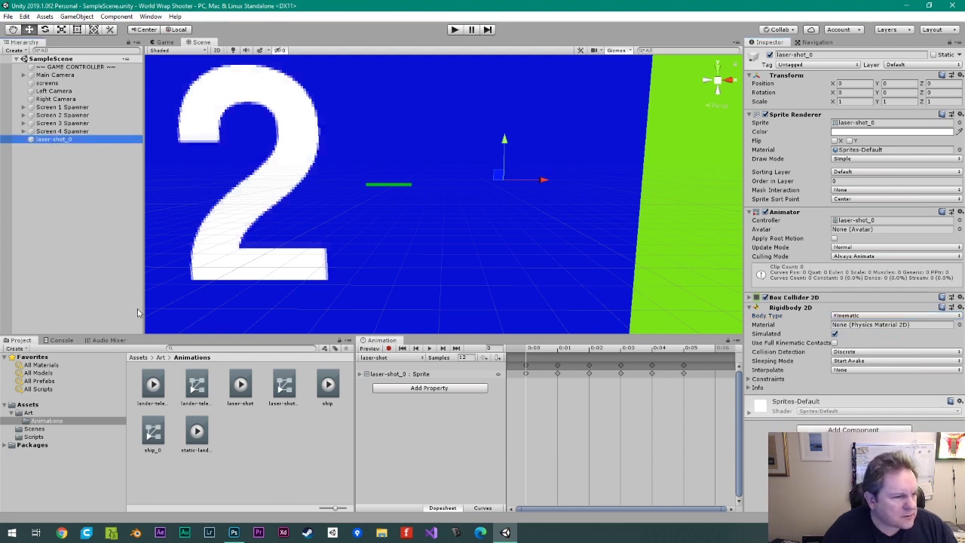
- Collapse the laser-shot sprite sheet in the Art folder and create a subfolder named Prefabs there
left_click(37, 413)
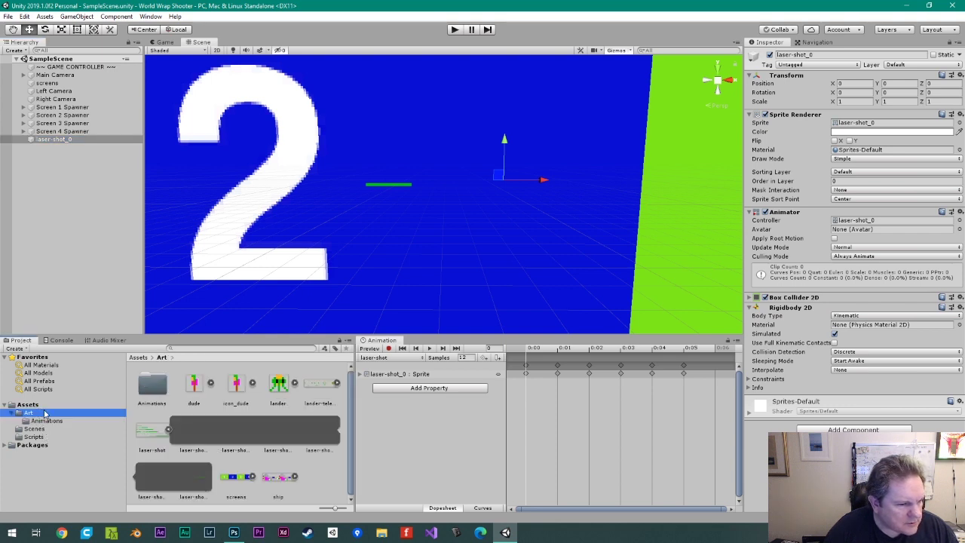
left_click(169, 430)
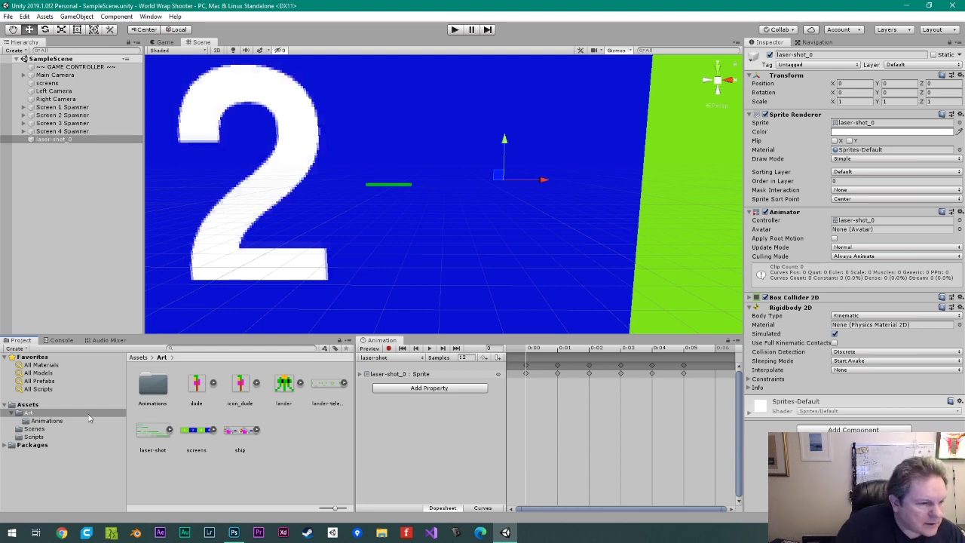
right_click(291, 435)
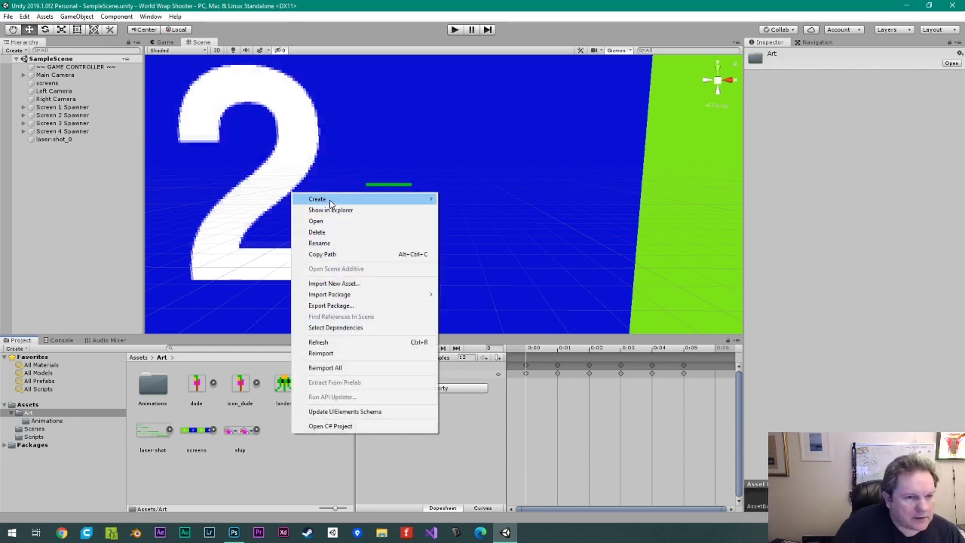
mouse_move(330, 203)
left_click(498, 154)
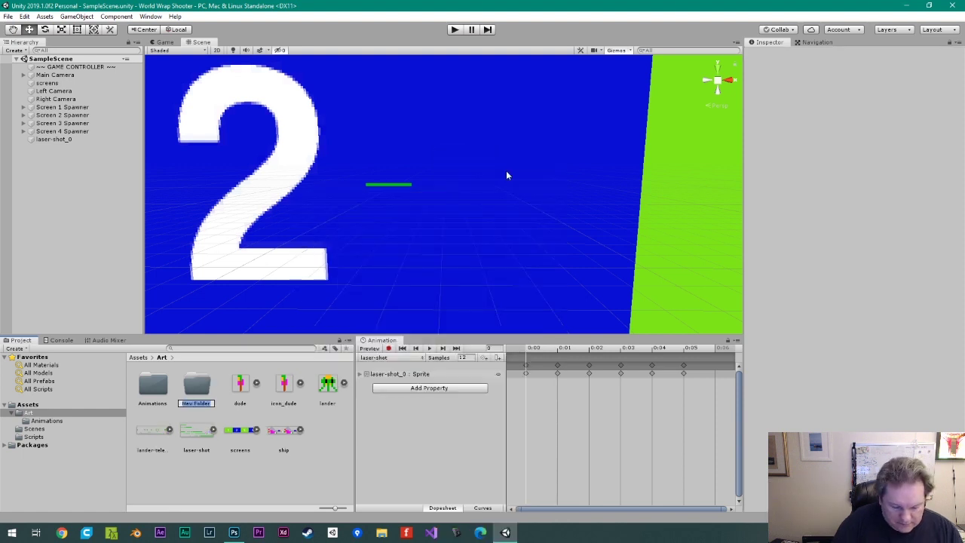
type("Prefabs")
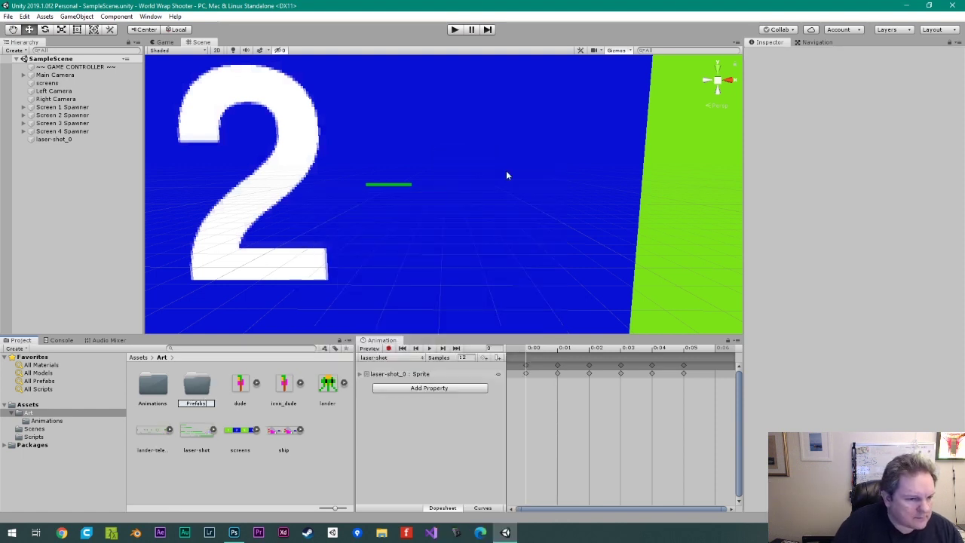
key("Return")
- Rename the laser-shot_0 scene object as LaserShotPrefab
left_click(59, 141)
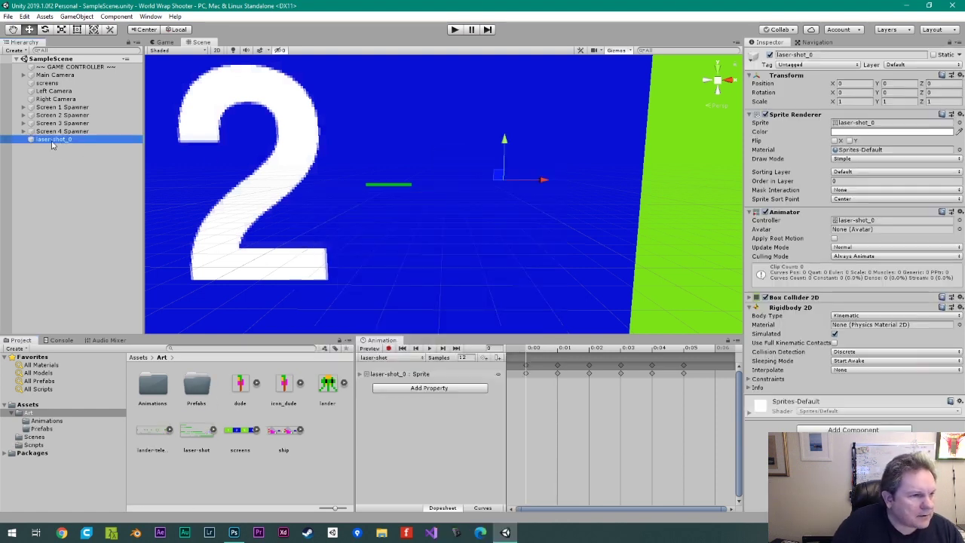
key("F2")
type("Las")
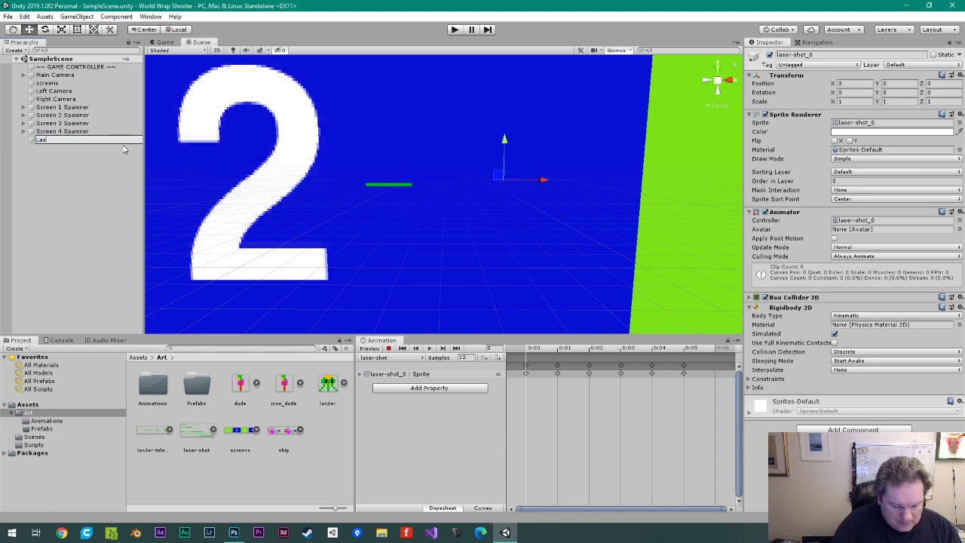
type("erShot")
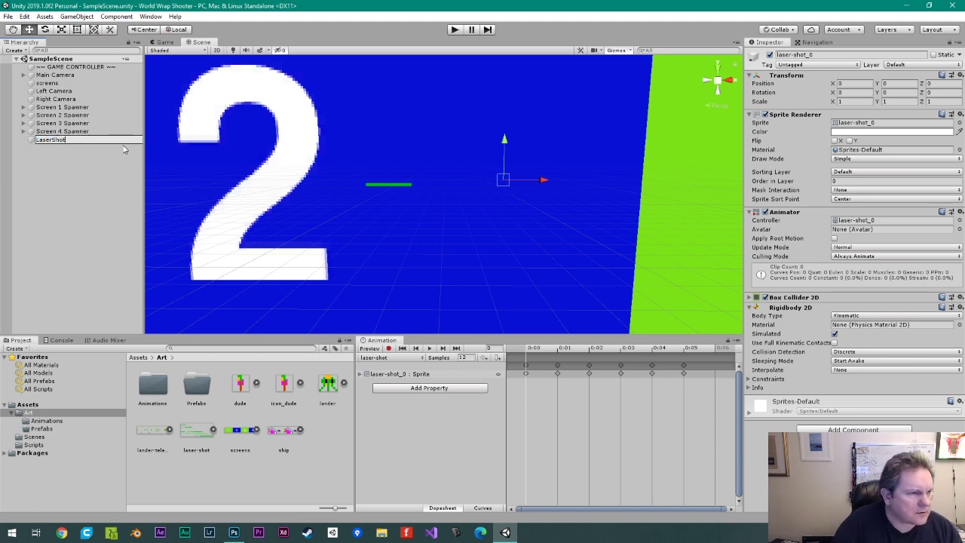
type("Prefab")
key("Return")
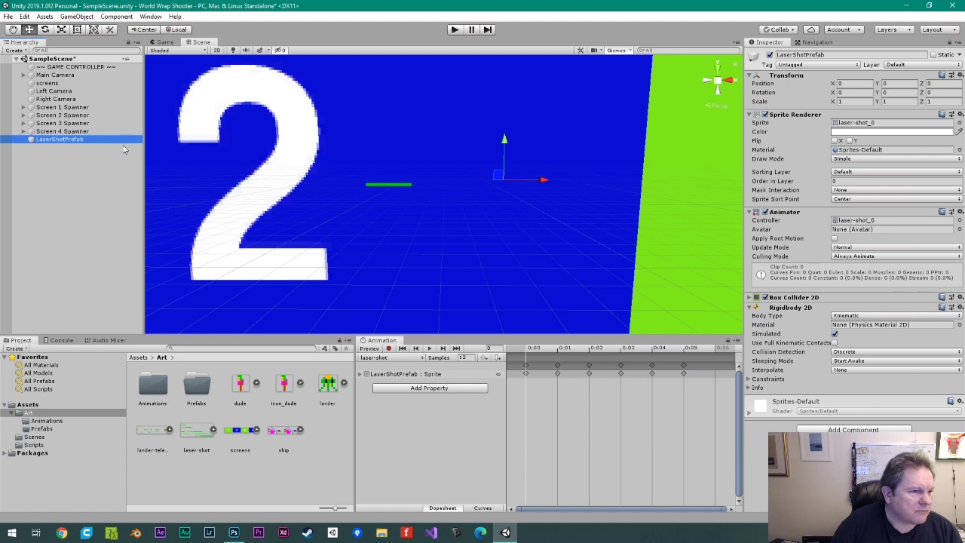
- Turn LaserShotPrefab into a prefab in the Prefabs folder and delete its instance from the scene
left_click_drag(65, 140, 205, 386)
left_click(82, 140)
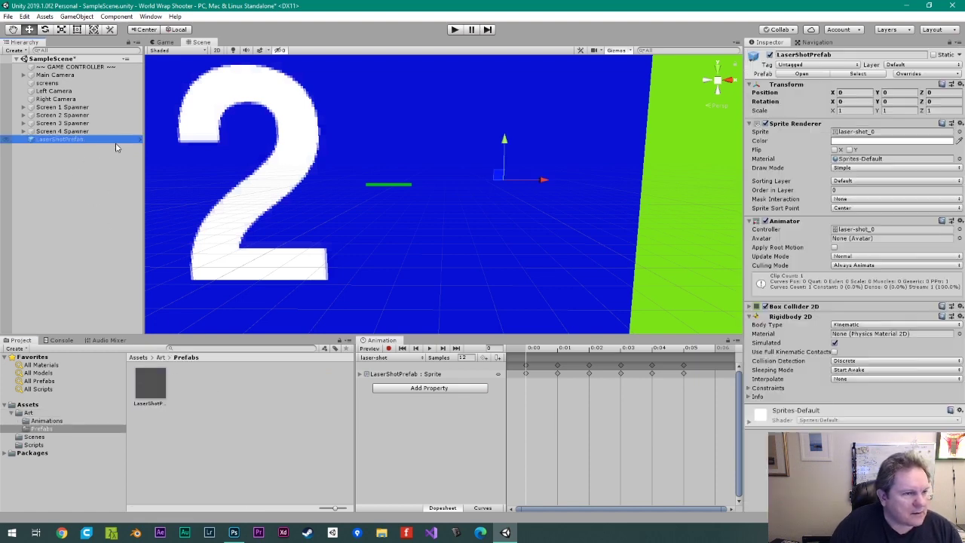
key("Delete")
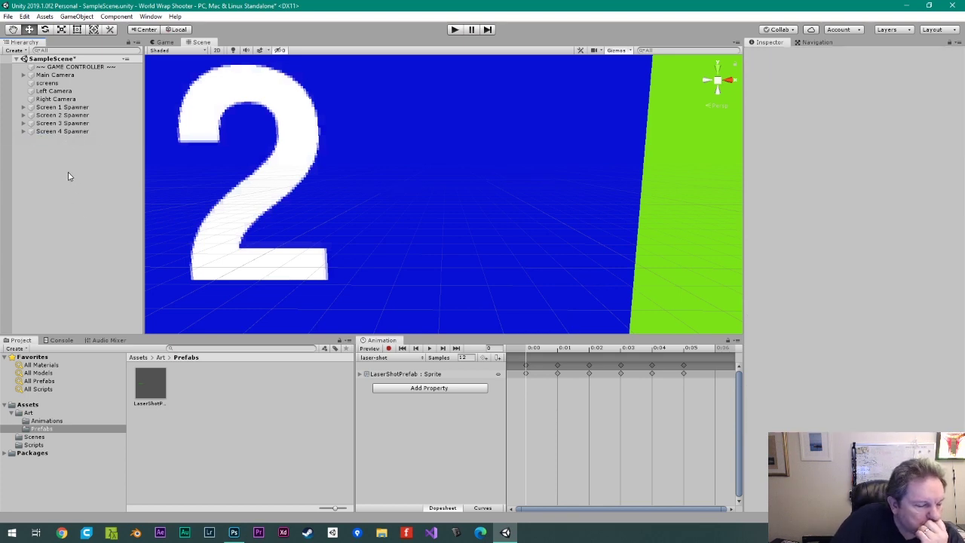
- Open LaserShotPrefab in prefab mode and bring up the console
double_click(159, 377)
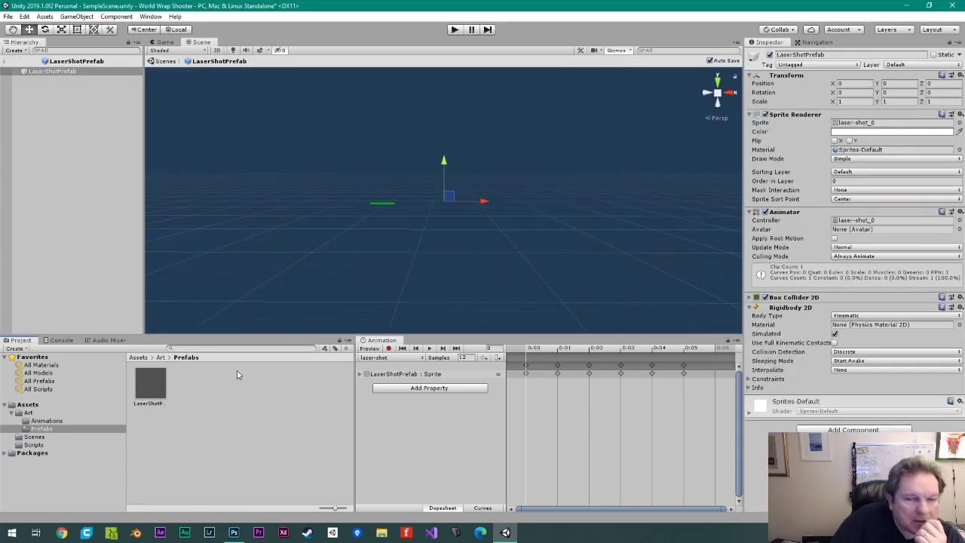
left_click(71, 340)
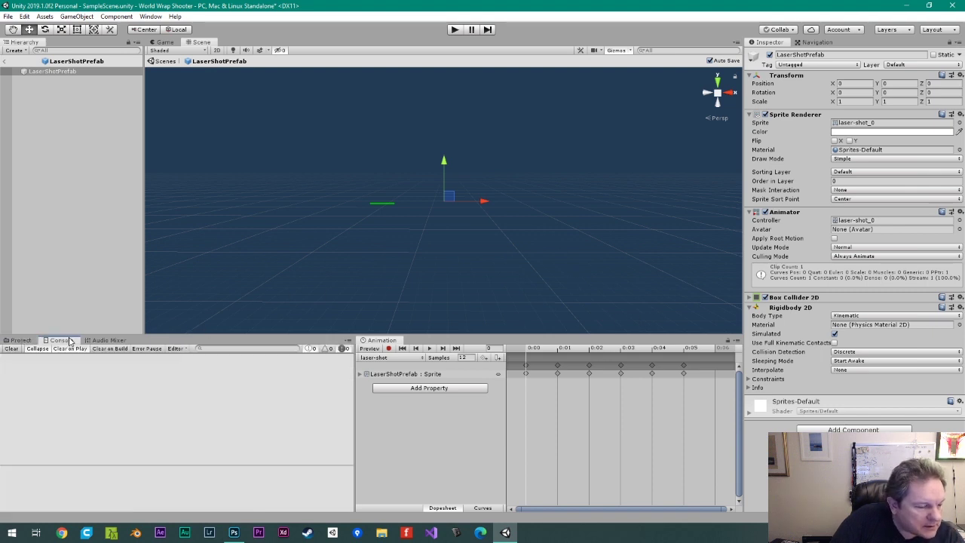
left_click(112, 340)
left_click(62, 341)
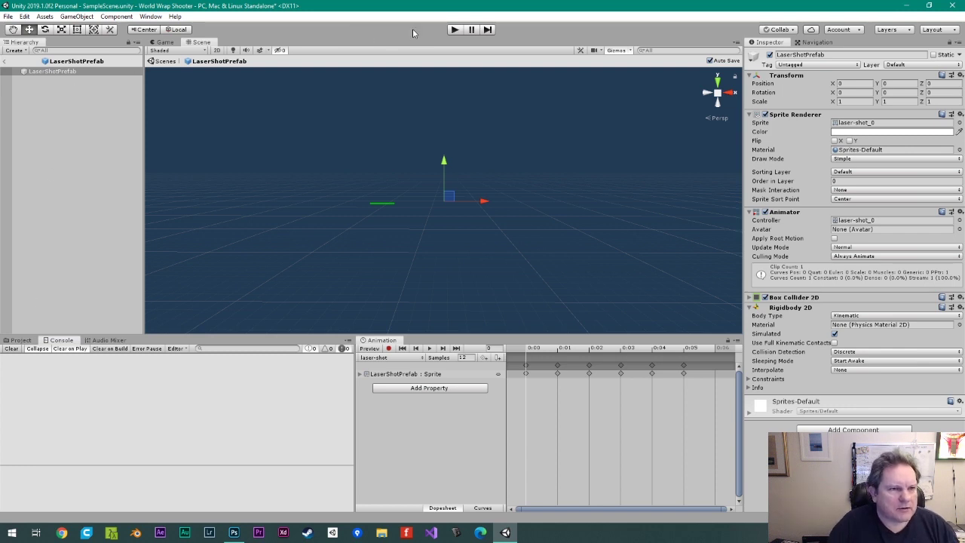
- Play-test the game by flying the ship left and right across the numbered screens, and stop the test
left_click(454, 29)
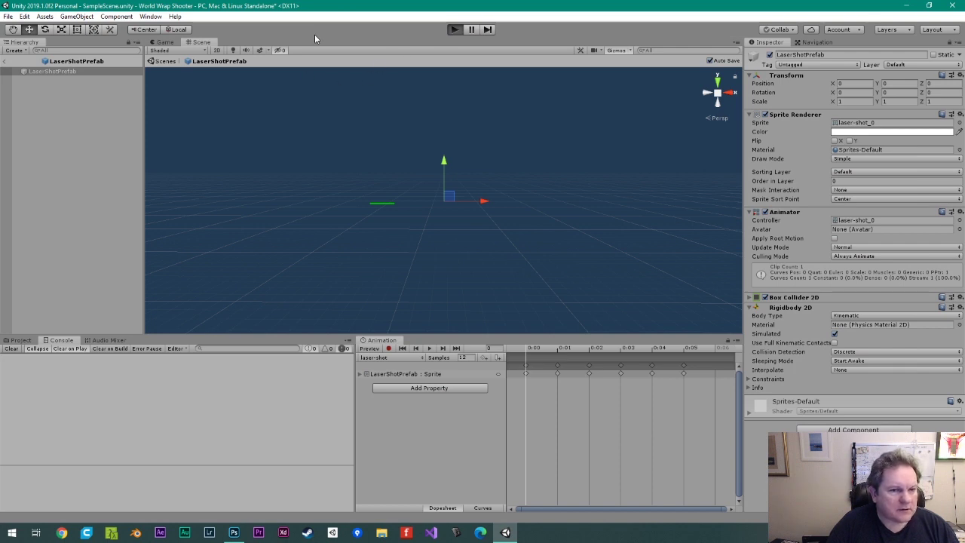
key("Left")
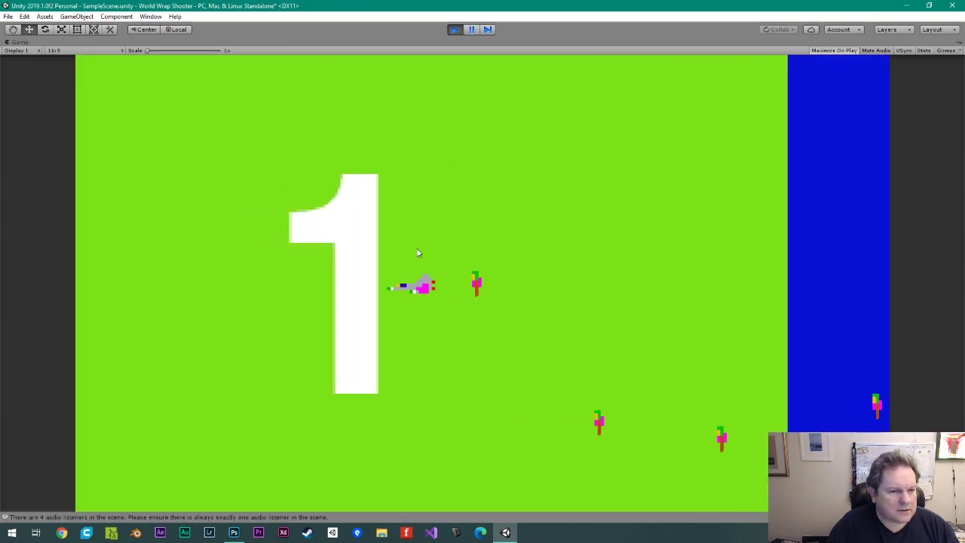
key("Right")
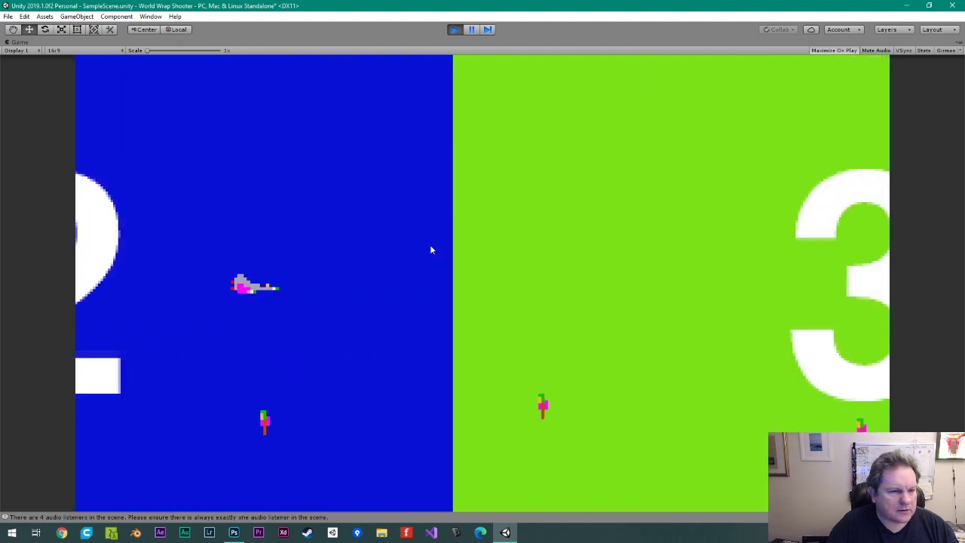
key("Left")
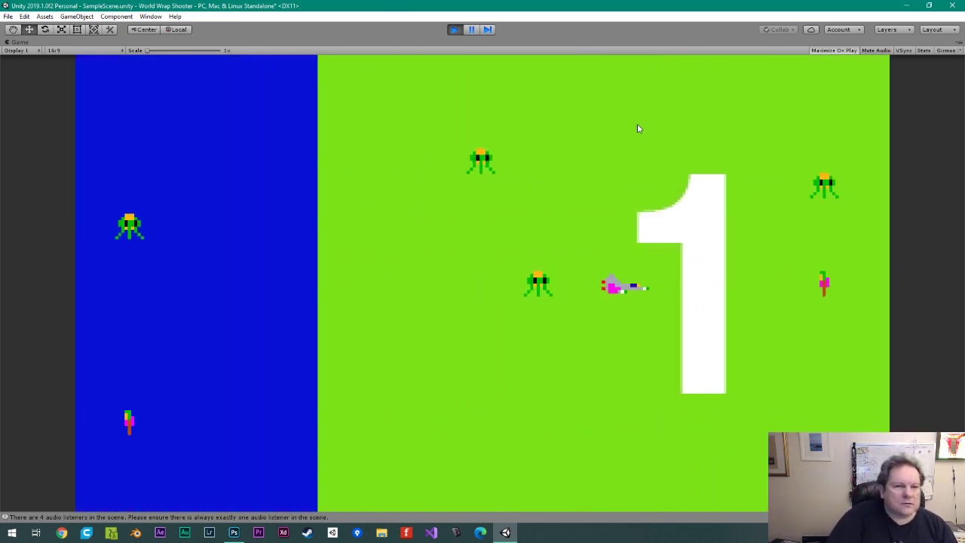
left_click(485, 30)
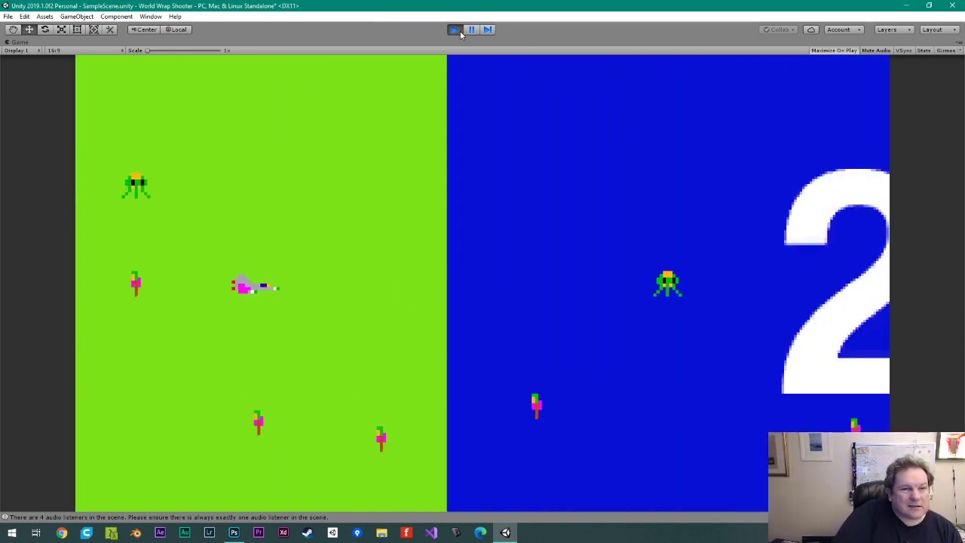
left_click(458, 30)
key("alt+Tab")
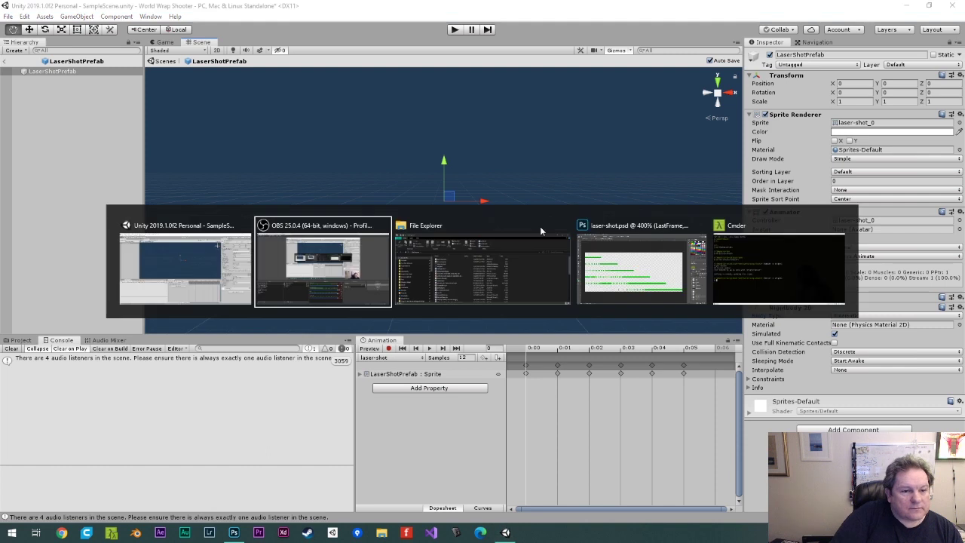
key("Escape")
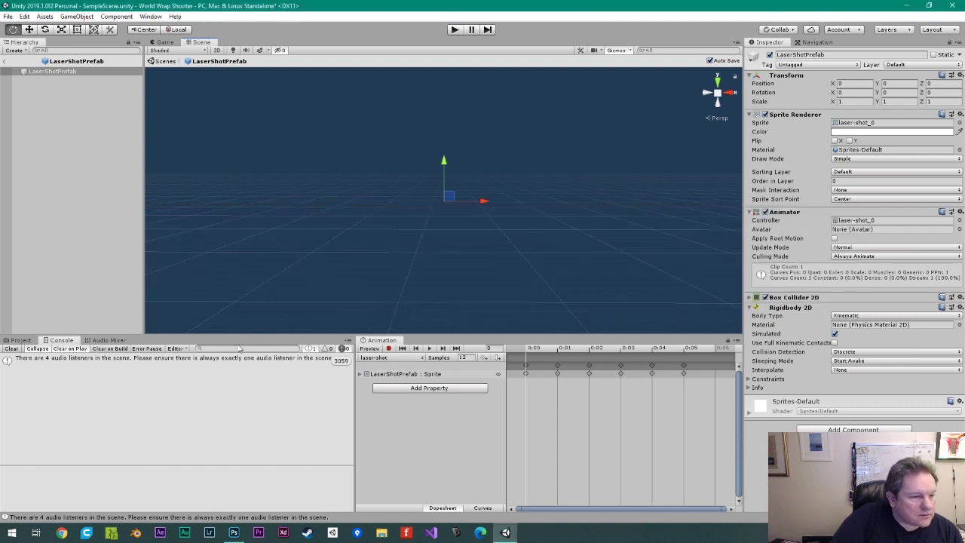
- Open the Scripts folder and dock the Animation view beside the Audio Mixer, keeping the project files on display
left_click(27, 341)
left_click(34, 445)
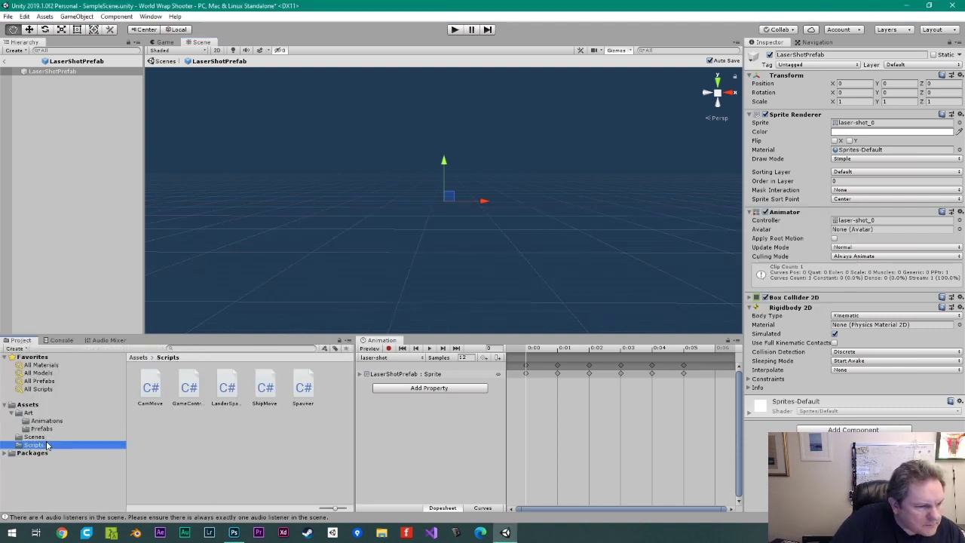
left_click_drag(394, 343, 264, 343)
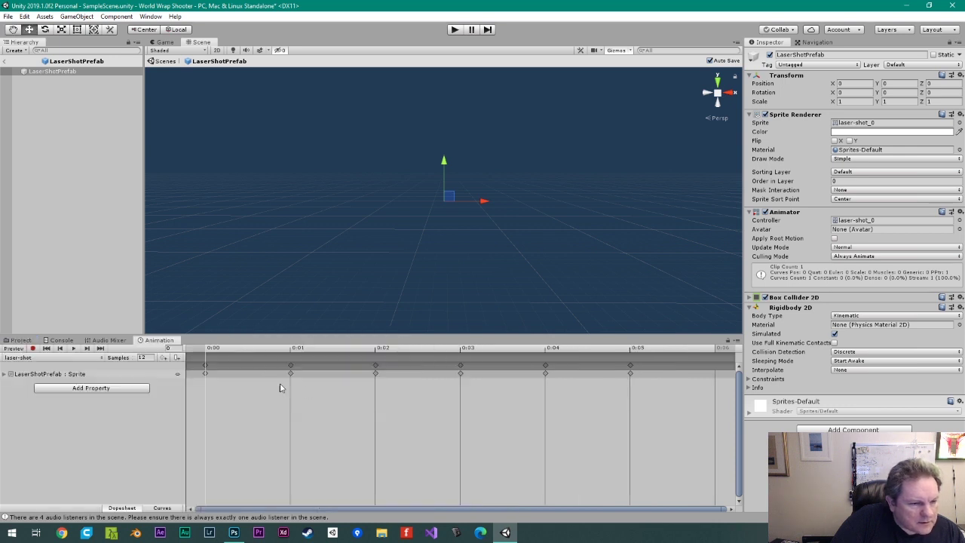
left_click(21, 340)
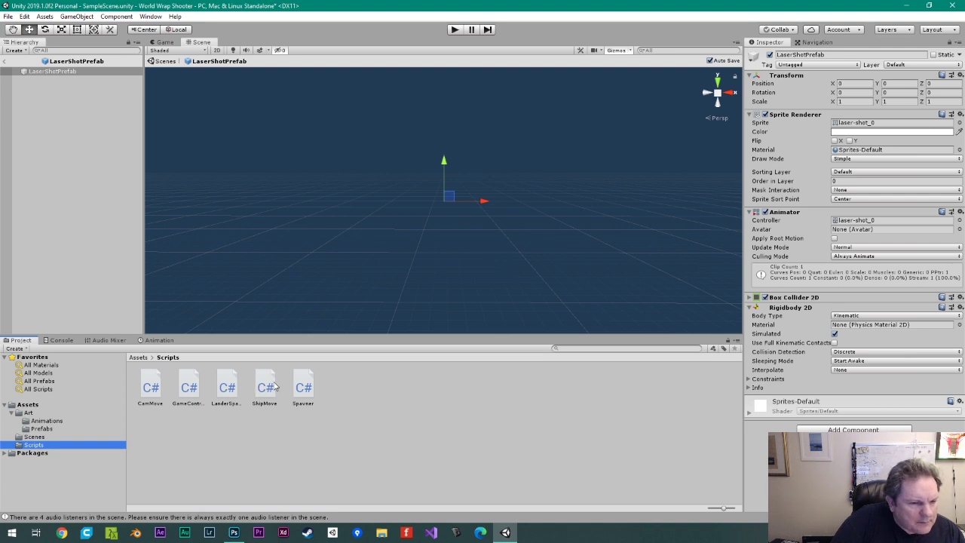
- Create a C# script named LaserFireControl in the Scripts folder
right_click(337, 384)
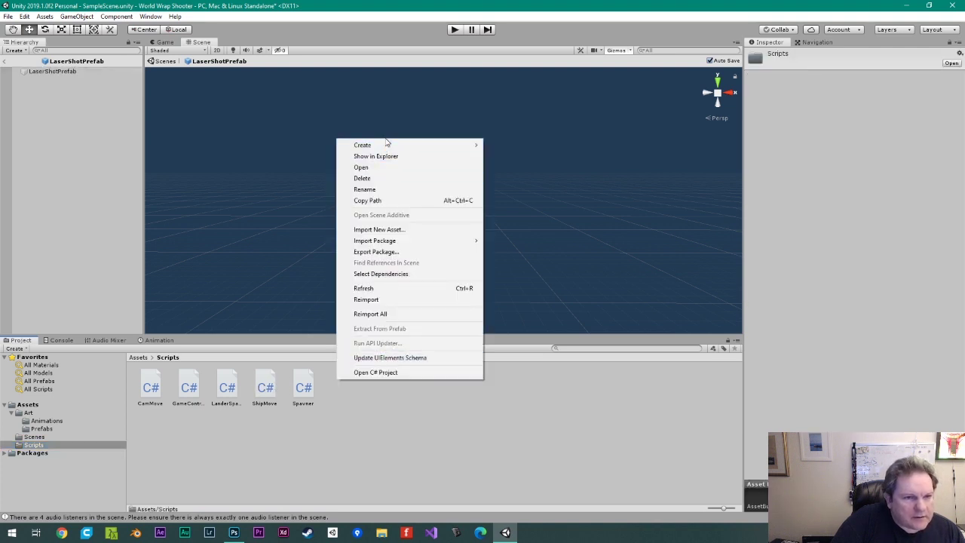
mouse_move(391, 149)
left_click(537, 161)
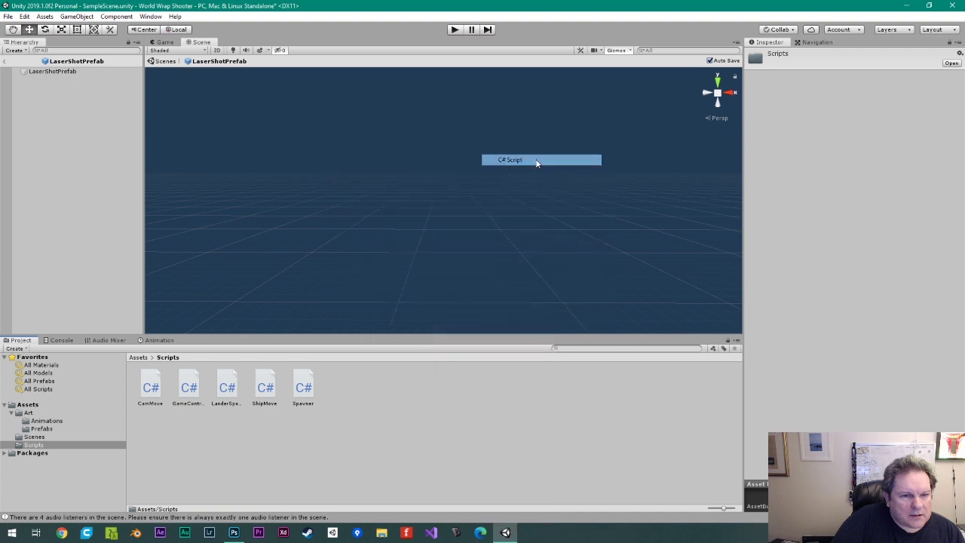
type("L")
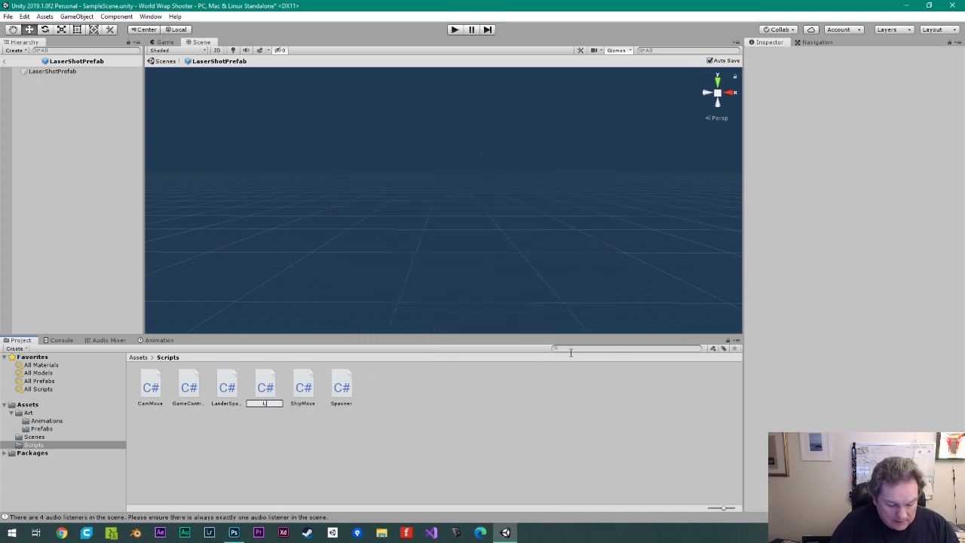
type("aserFireControl")
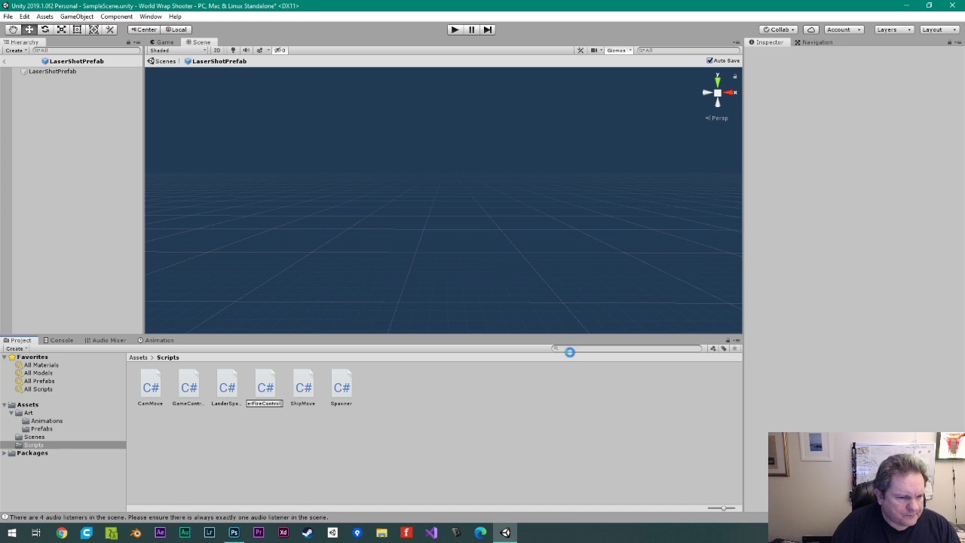
key("Return")
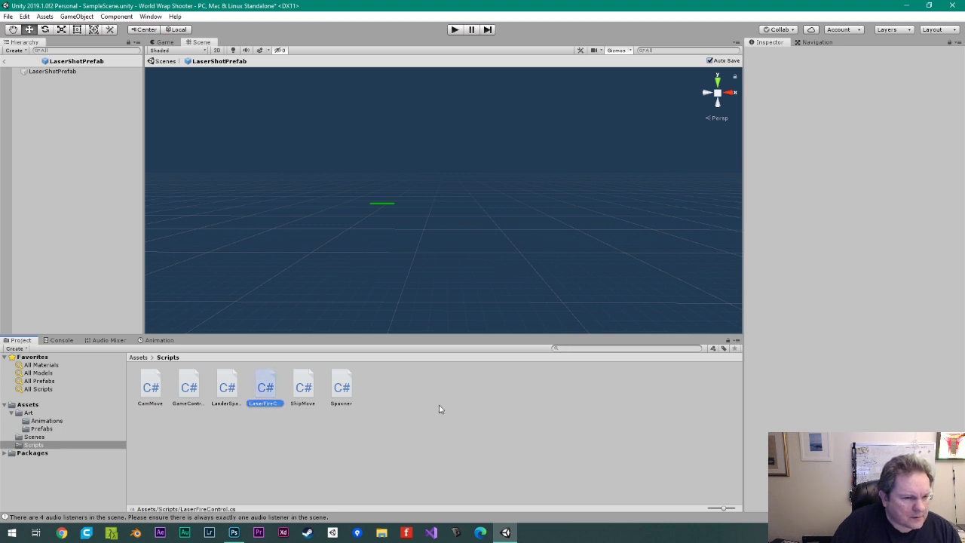
- Return to SampleScene and examine the game controller's and Main Camera's components, and expand the camera's child objects
left_click(3, 61)
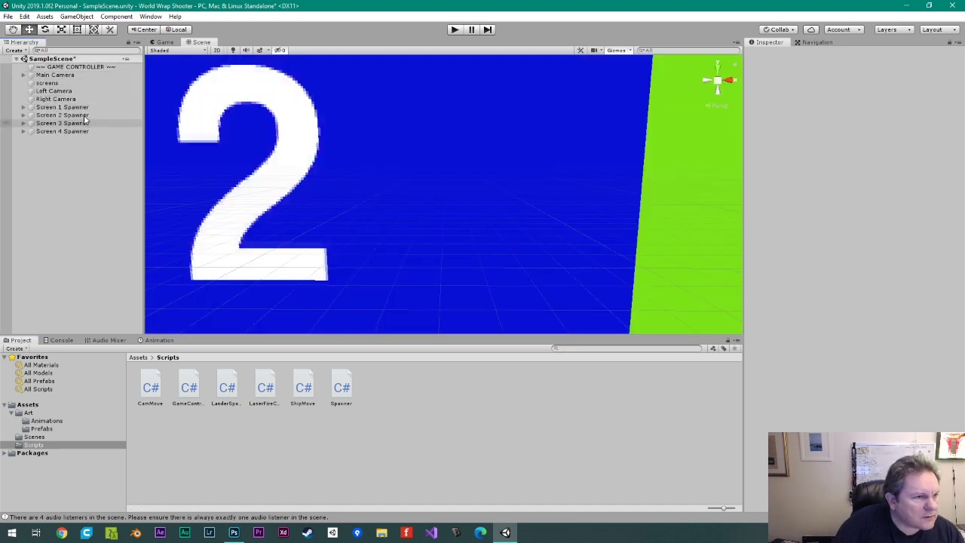
left_click(87, 67)
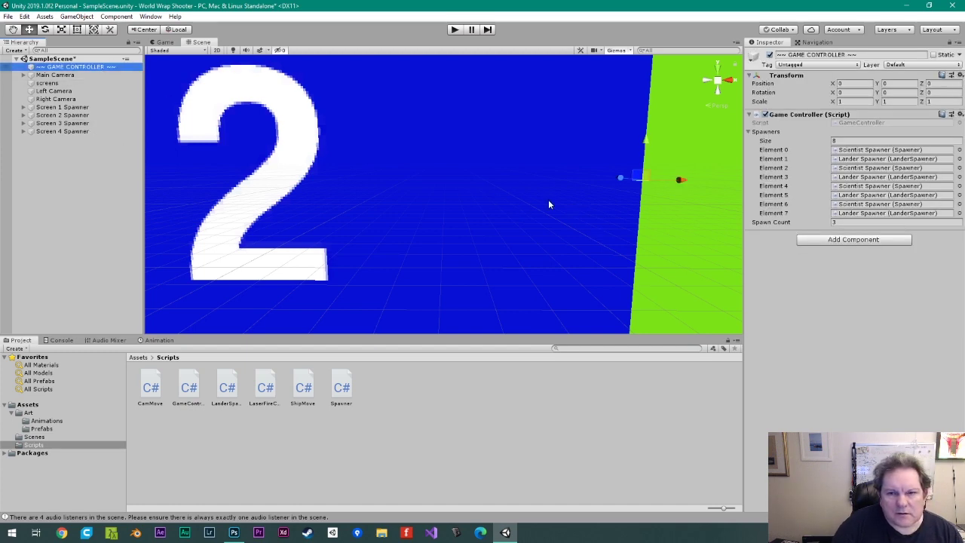
left_click(75, 75)
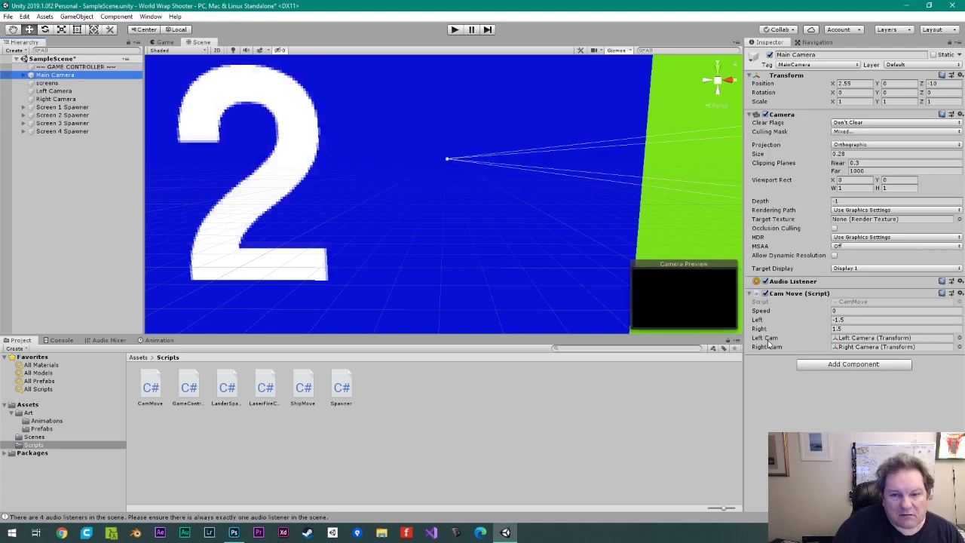
left_click(23, 75)
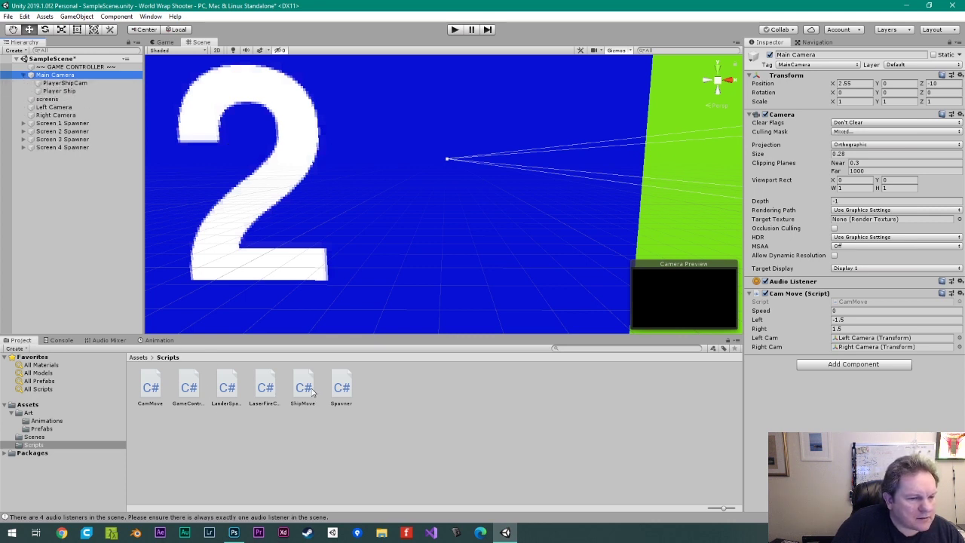
- Collapse the Player Ship's Sprite Renderer, Animator and Ship Move components and attach the LaserFireControl script to the ship
left_click(87, 91)
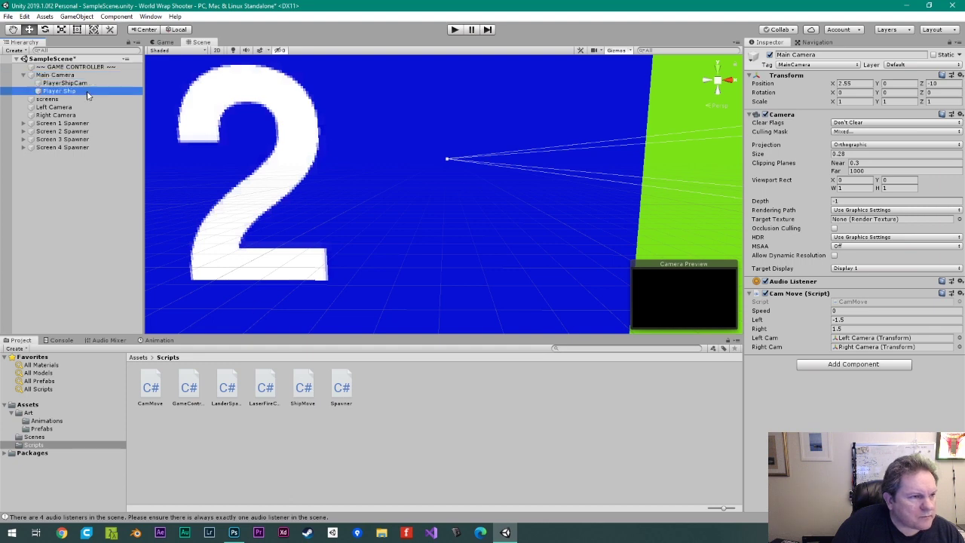
scroll(852, 302, "down", 1)
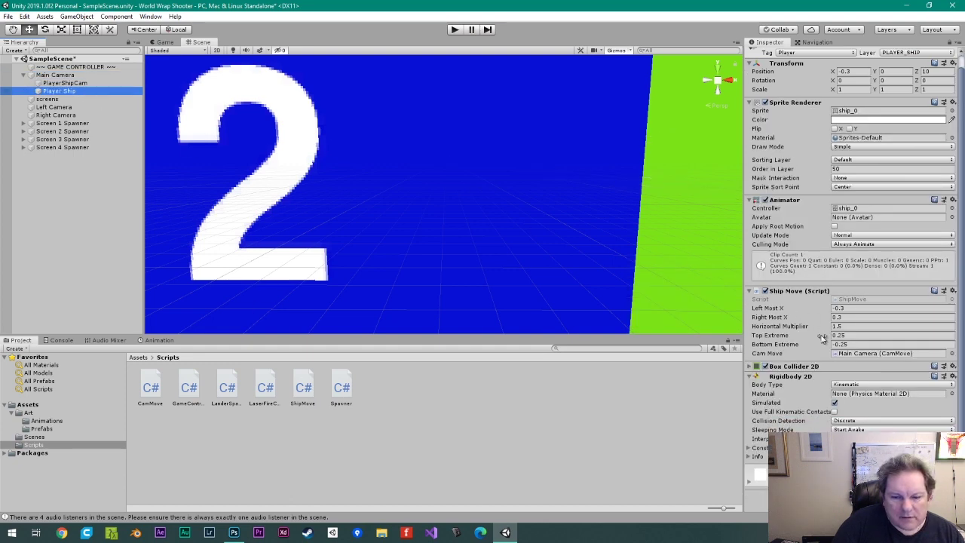
left_click(851, 475)
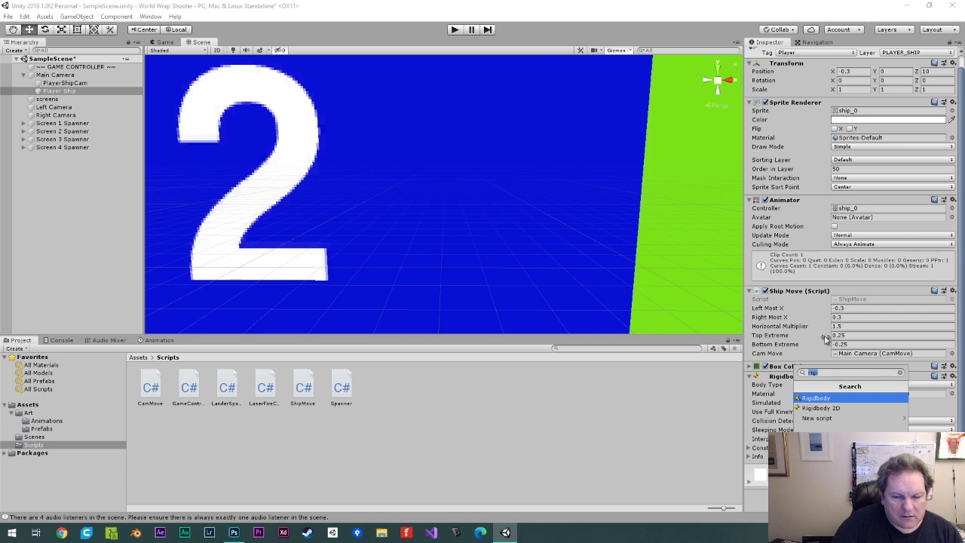
key("Escape")
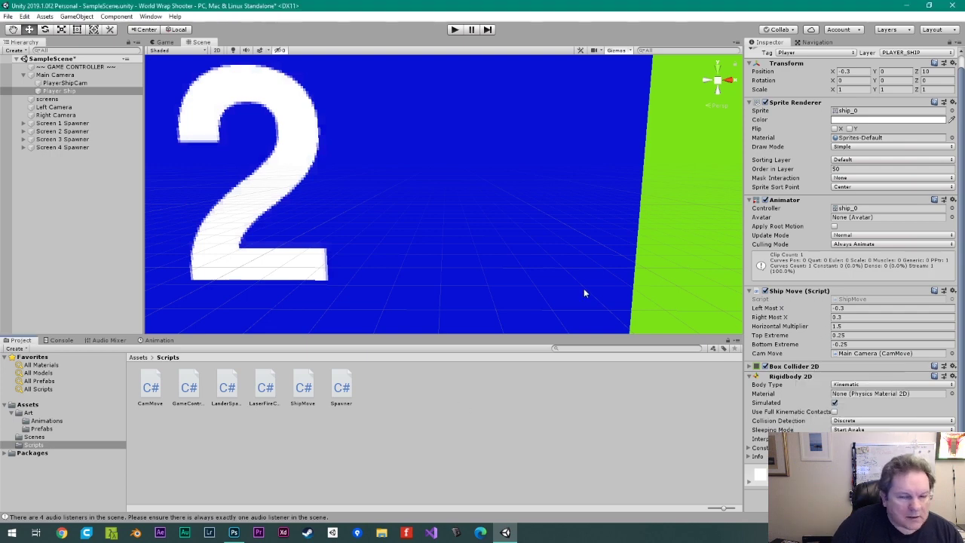
left_click(751, 103)
left_click(751, 125)
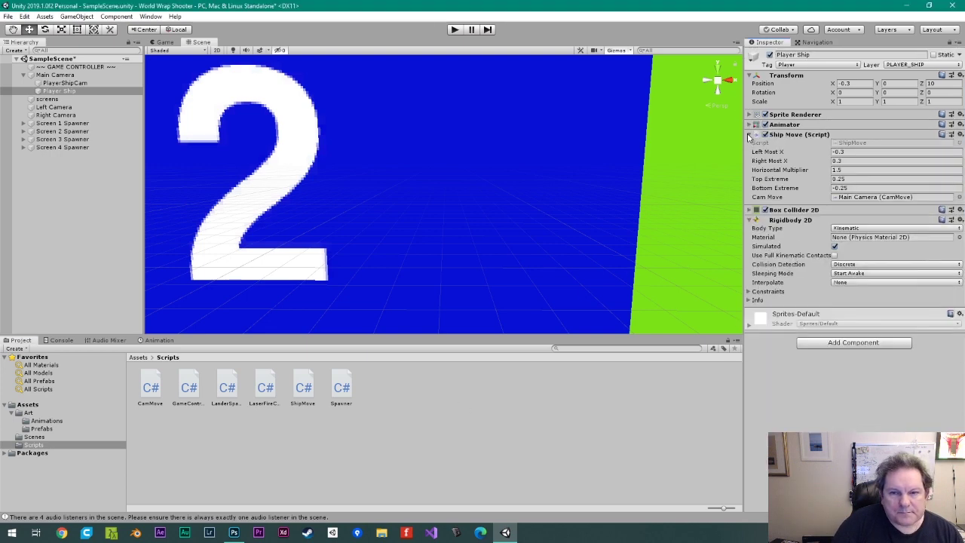
left_click(751, 134)
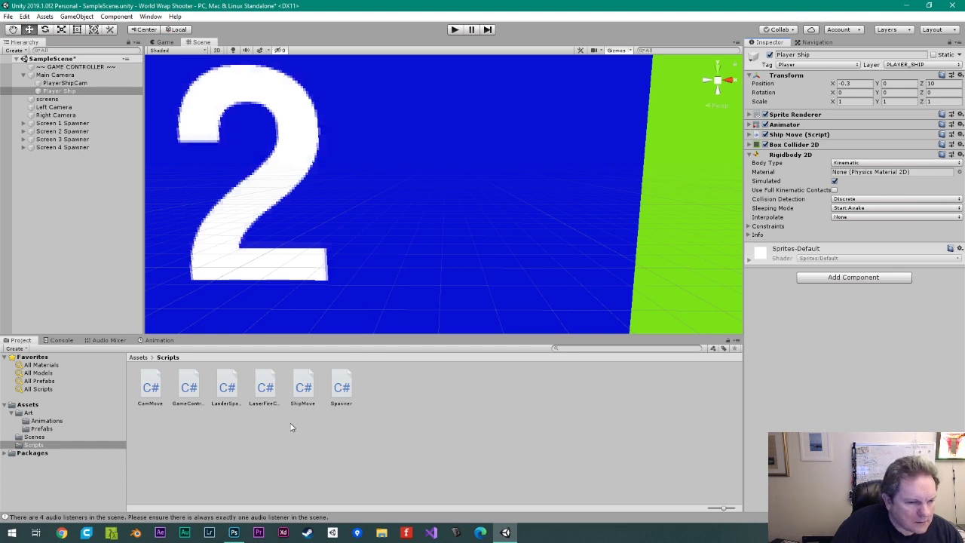
left_click_drag(265, 390, 820, 323)
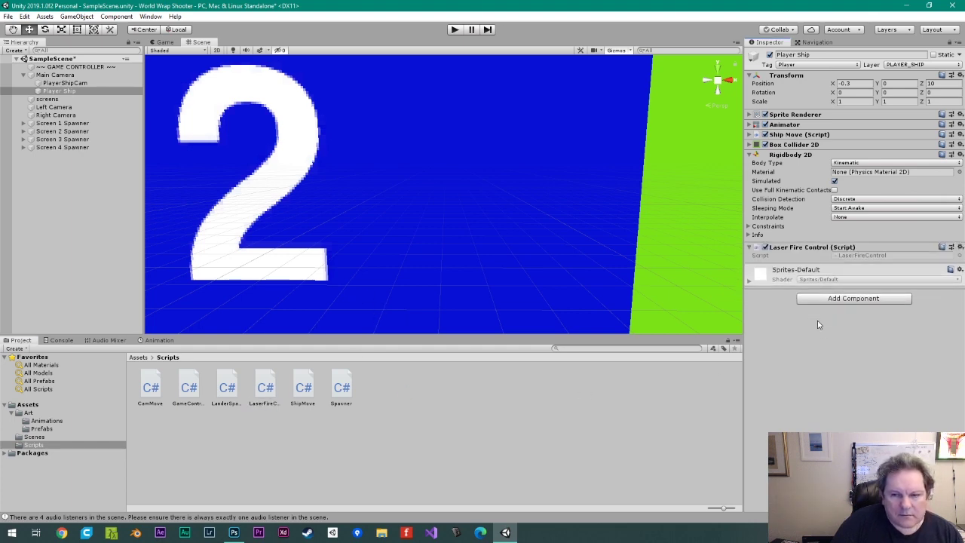
- Open the LaserFireControl script in Visual Studio and declare a public GameObject field named _laserPrefab at the top of the class
double_click(860, 255)
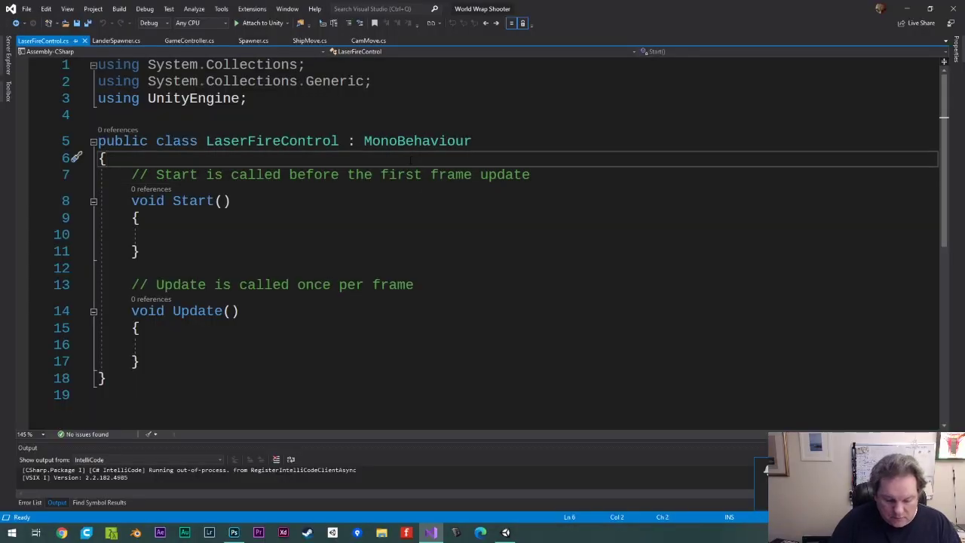
key("Return")
type("public")
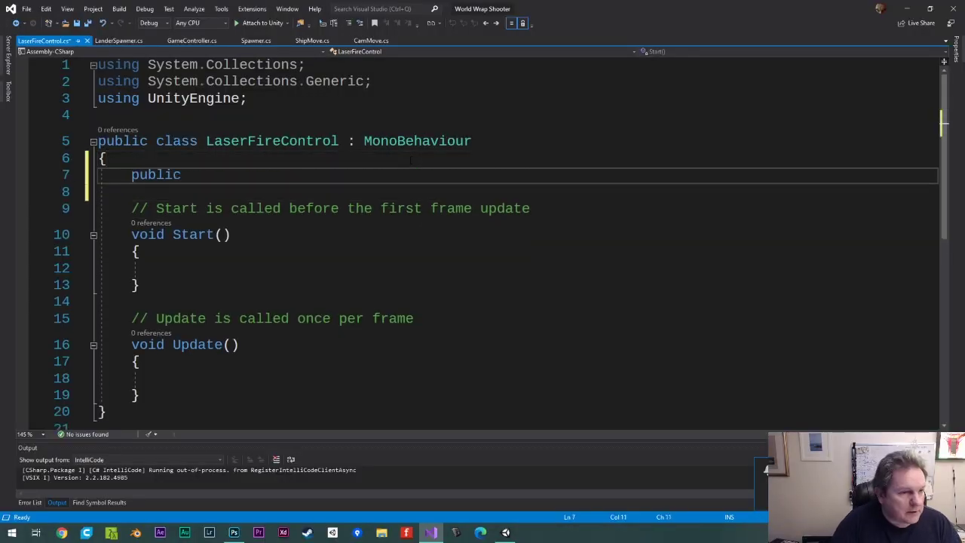
type(" GameObject ")
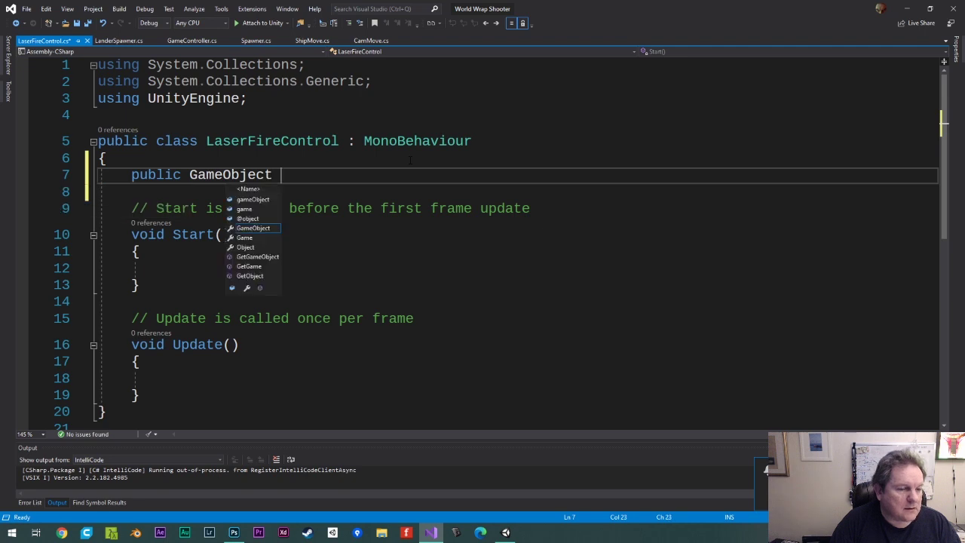
type("_laserP")
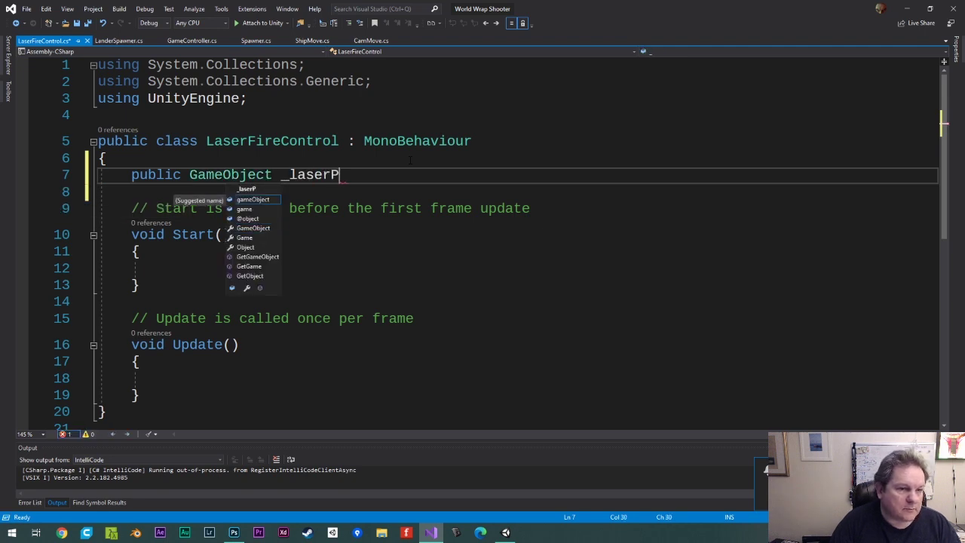
type("refab;")
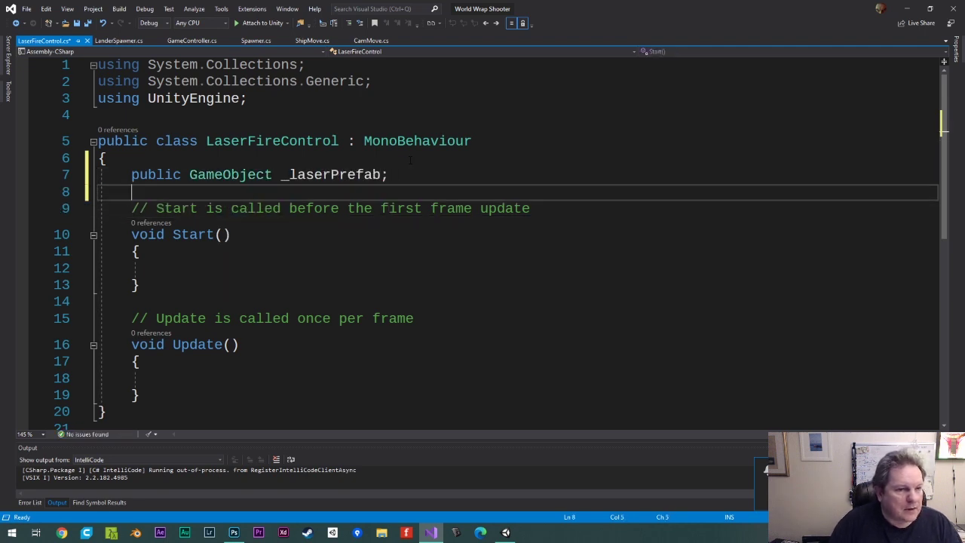
key("Return")
key("Return")
type("publ")
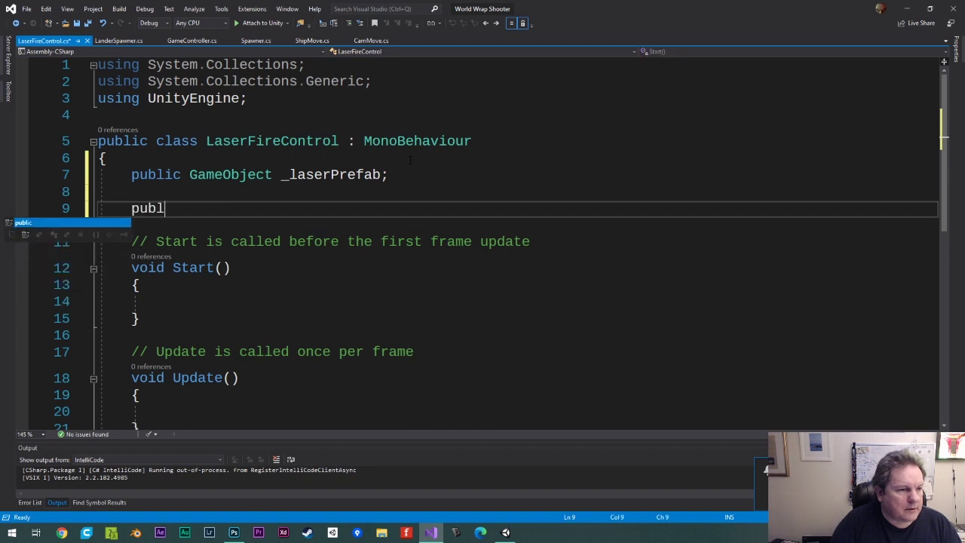
type("ic float _coo")
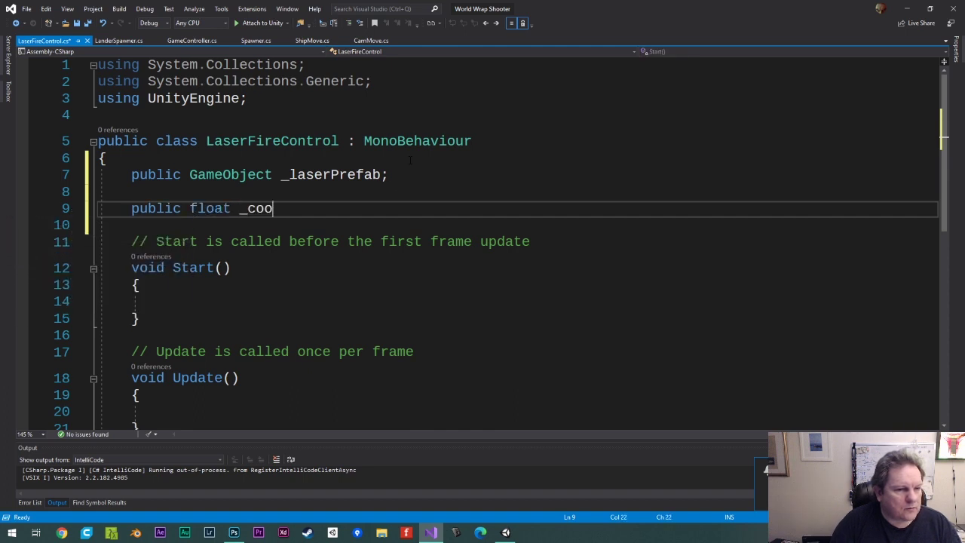
type("ldown")
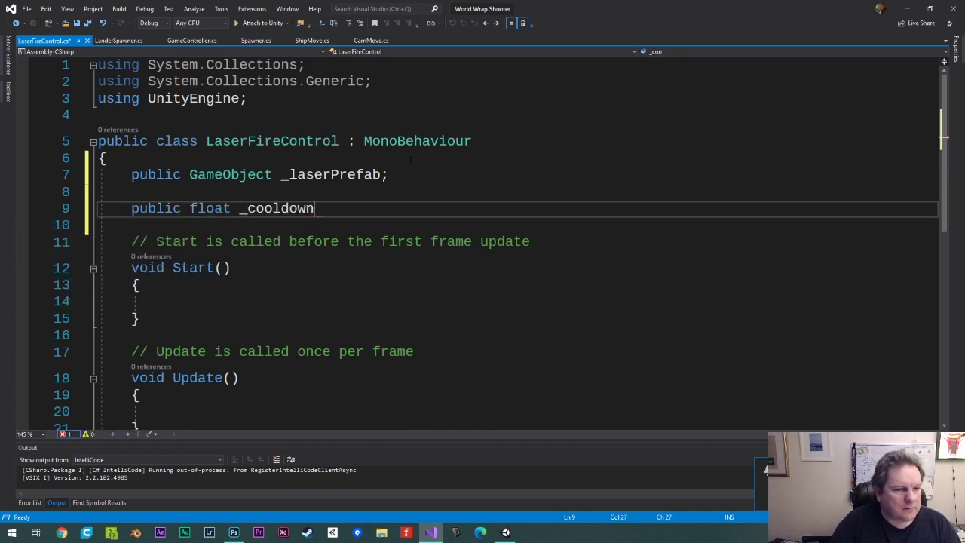
type("Period =")
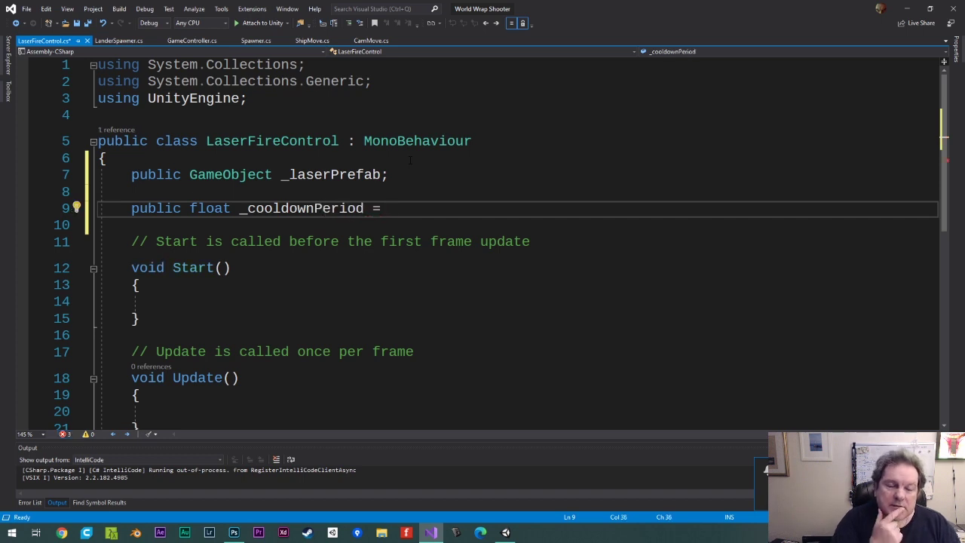
left_click_drag(395, 192, 406, 218)
key("Return")
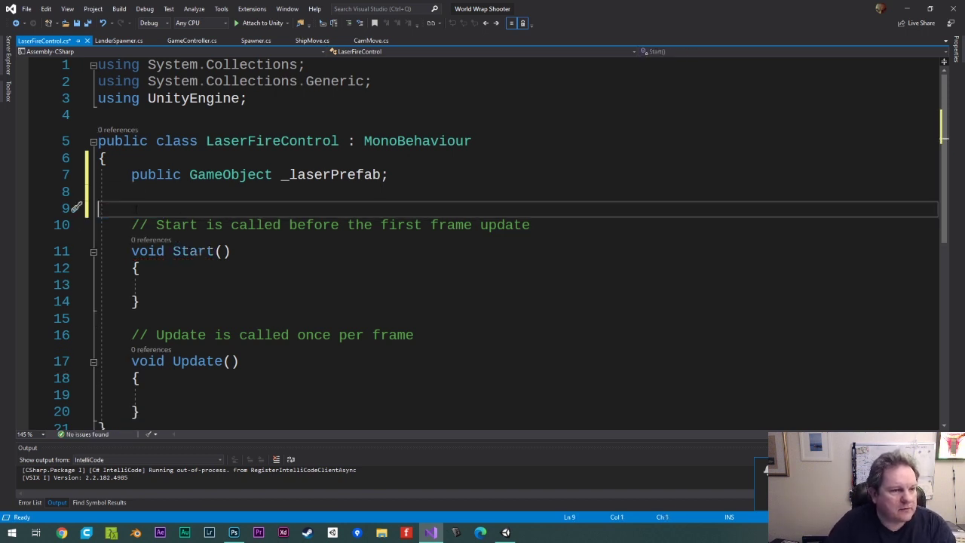
key("BackSpace")
key("BackSpace")
left_click(231, 235)
- Begin an if statement inside the Update() method that tests Input.GetButtonDown
left_click(259, 377)
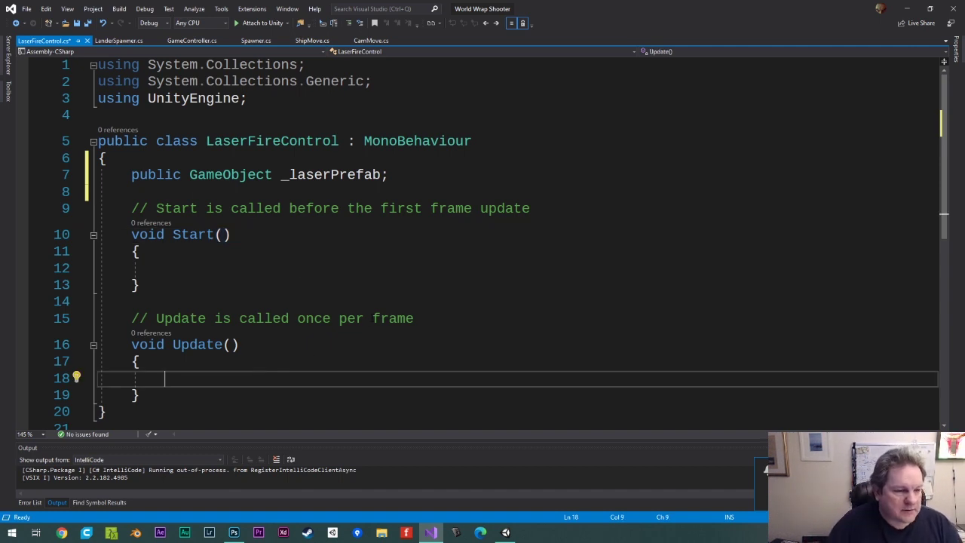
type("if (")
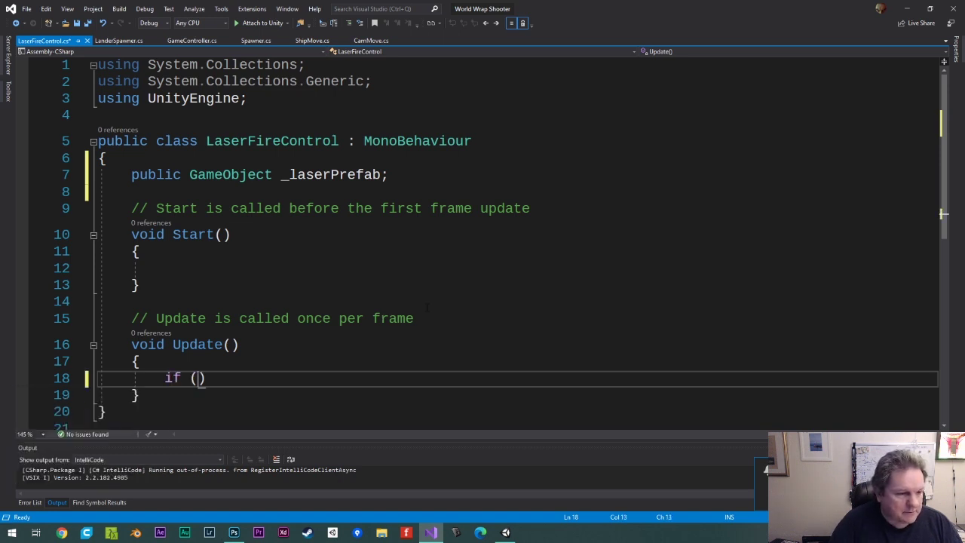
type("Input.get")
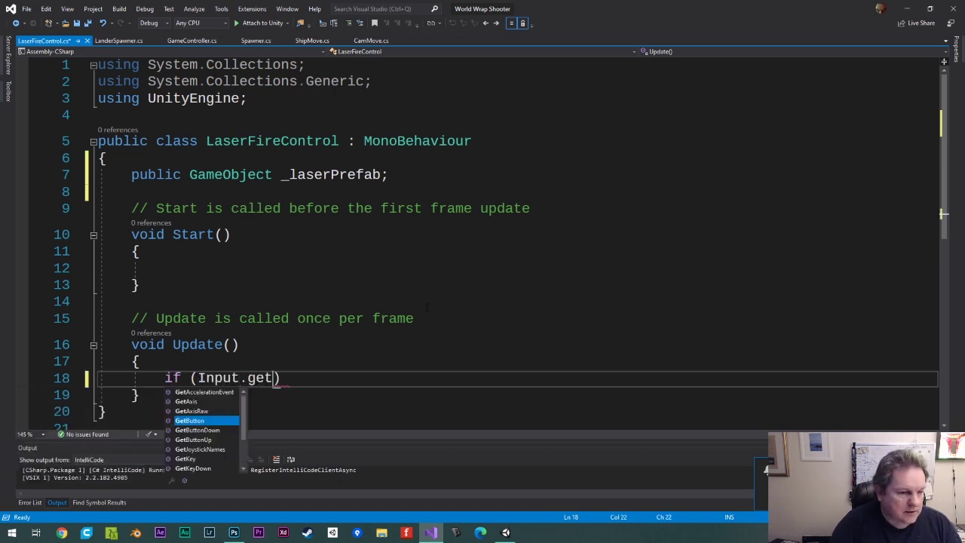
type("byu")
key("BackSpace")
key("BackSpace")
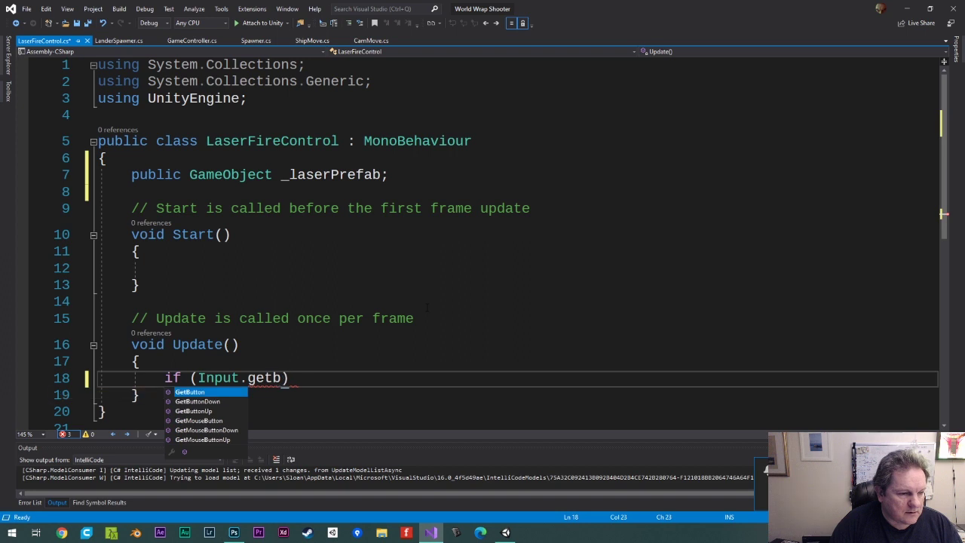
type("(")
key("BackSpace")
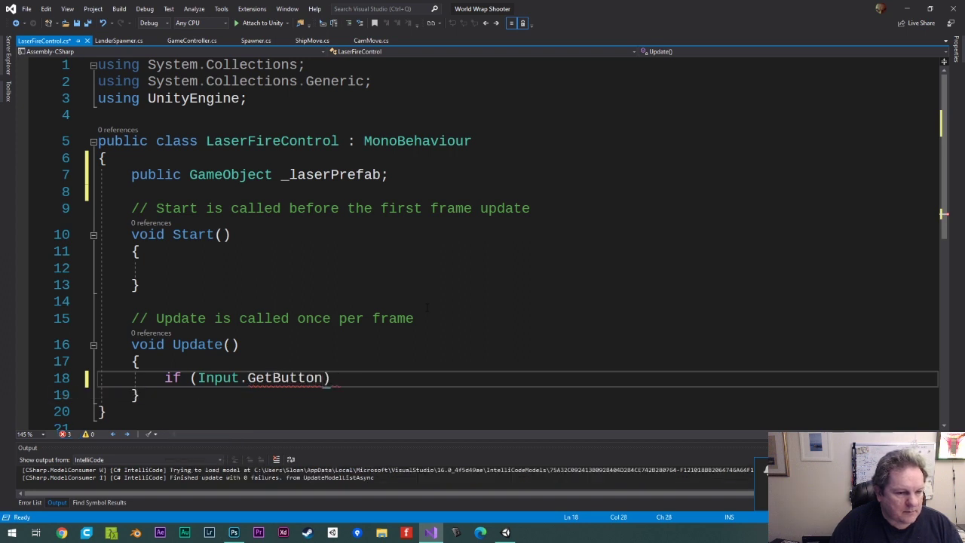
type("Down(Fi")
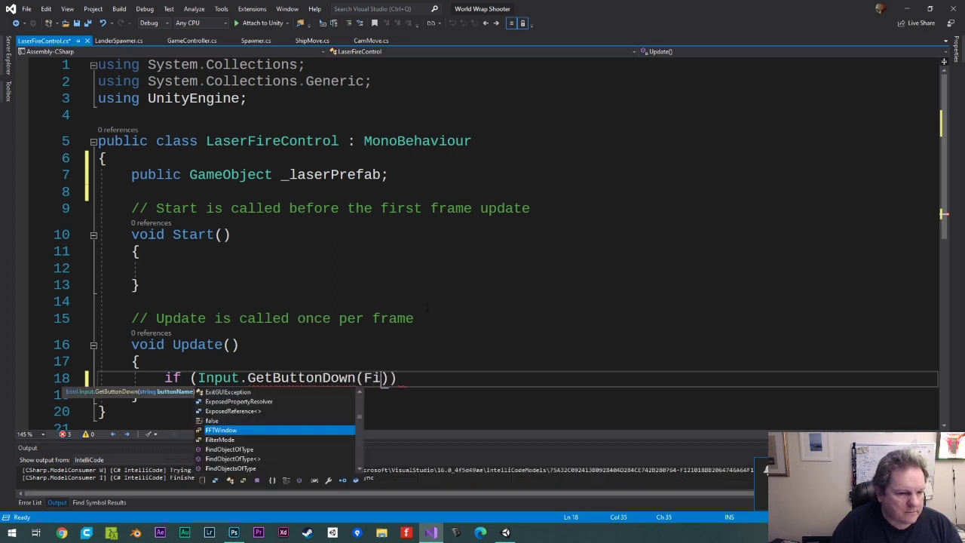
- Complete the condition with the button name "Fire1" and give the if statement an empty braced body
type("re")
key("BackSpace")
key("BackSpace")
key("BackSpace")
key("BackSpace")
type("\"fire")
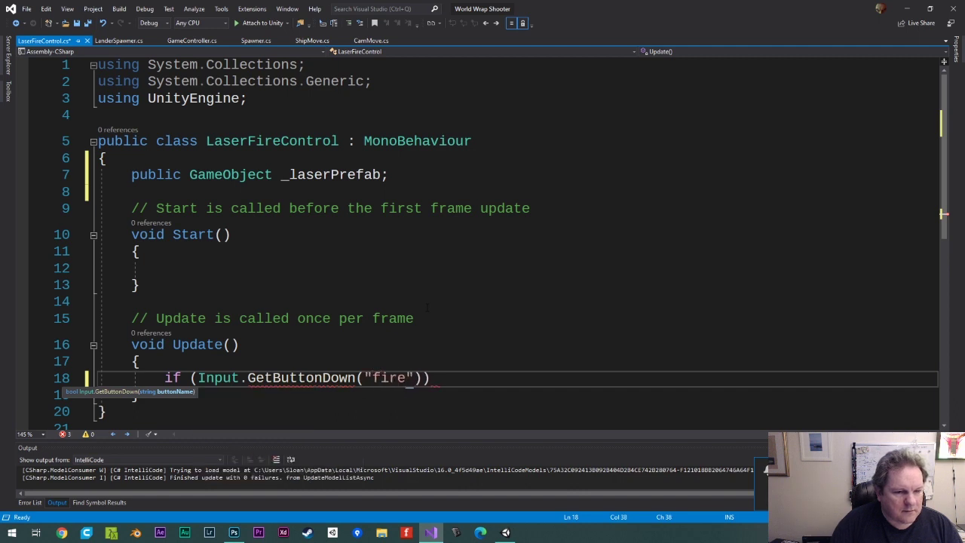
key("BackSpace")
key("BackSpace")
key("BackSpace")
key("BackSpace")
type("Fire1\")")
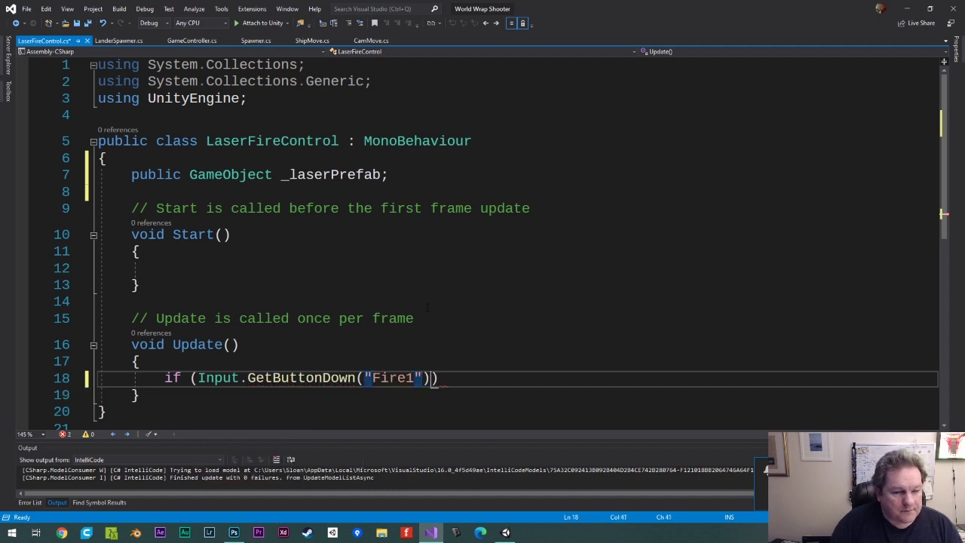
type(")")
key("Return")
type("{")
key("Return")
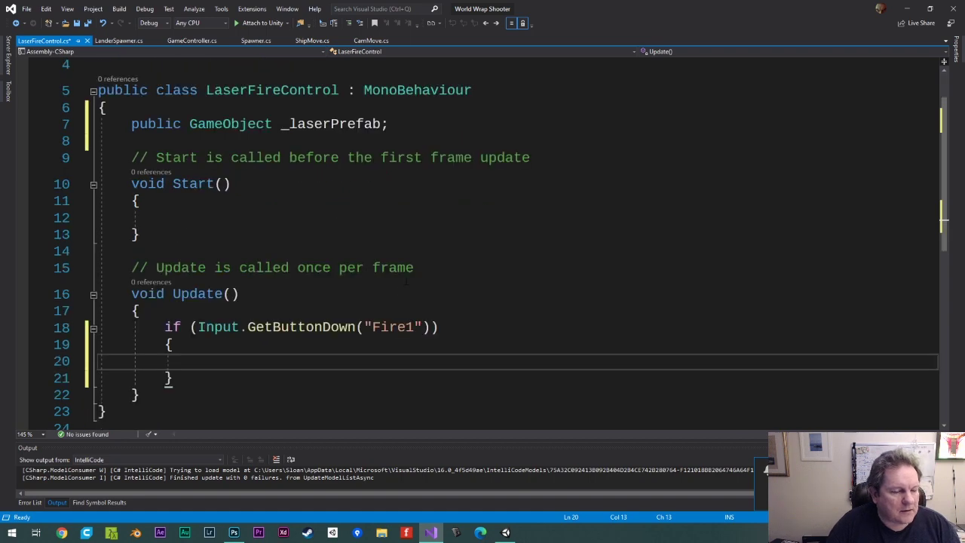
- Switch back to Unity, frame the Player Ship, and place the first laser-shot sprite from the Art folder ahead of it in the scene
key("alt+Tab")
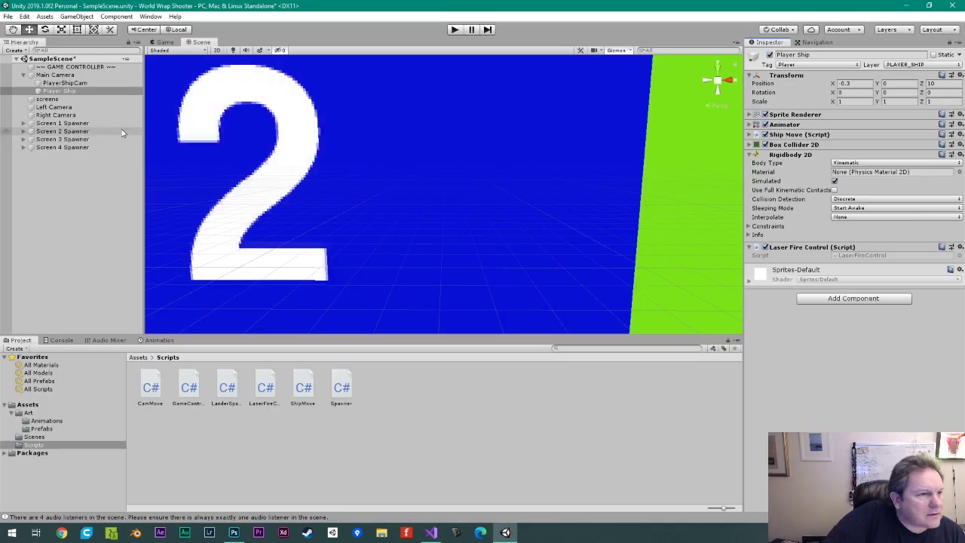
double_click(60, 91)
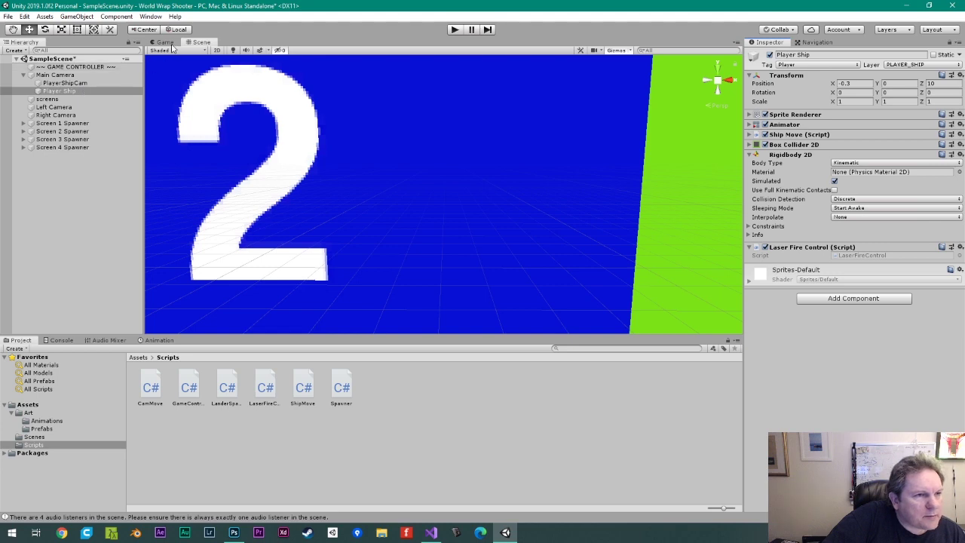
scroll(491, 173, "down", 10)
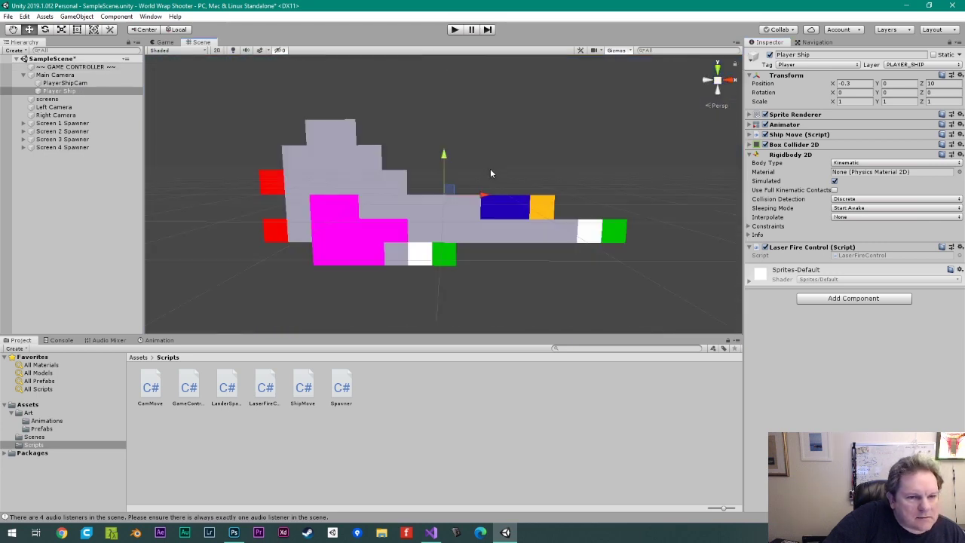
middle_click_drag(478, 164, 352, 149)
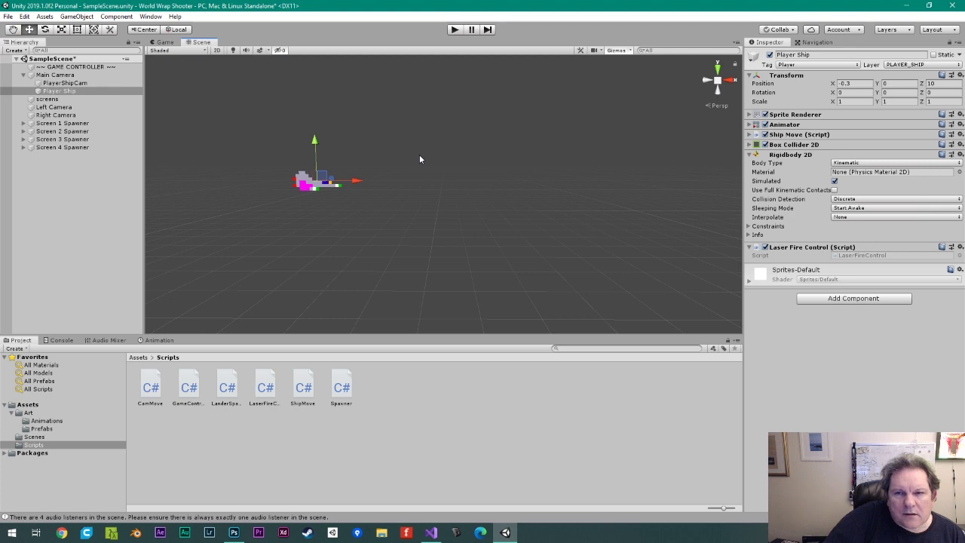
left_click(29, 414)
left_click(395, 384)
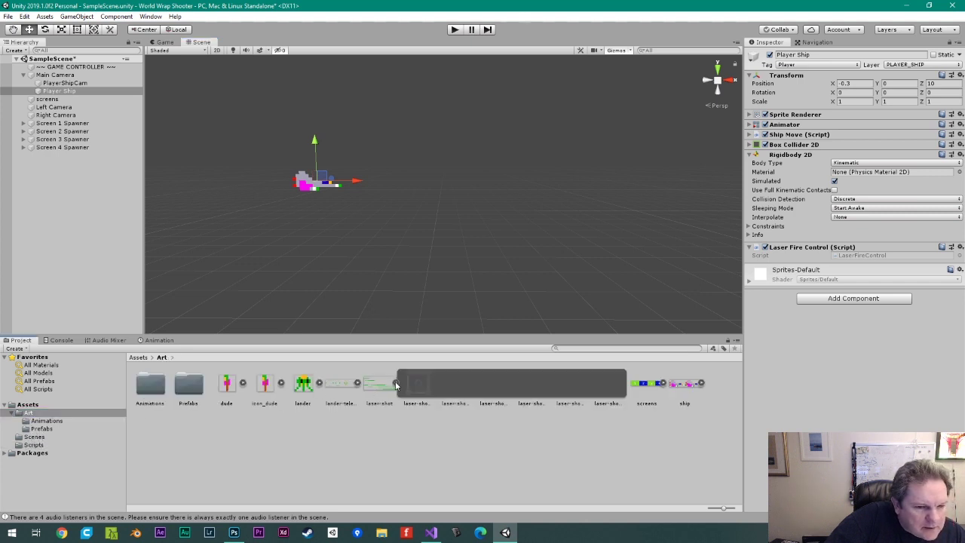
left_click_drag(419, 386, 408, 190)
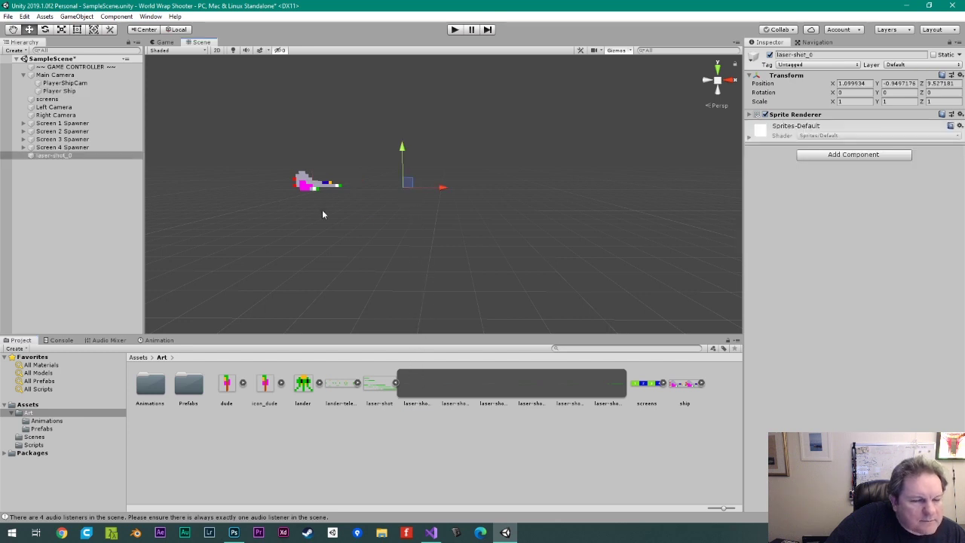
- Copy the Main Camera's Transform component and paste its values onto laser-shot_0
left_click(59, 91)
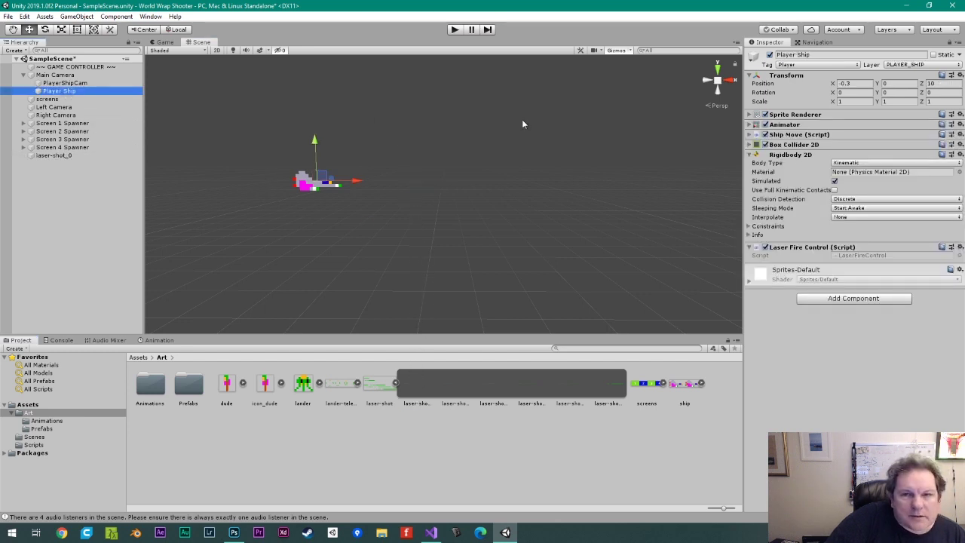
left_click(55, 75)
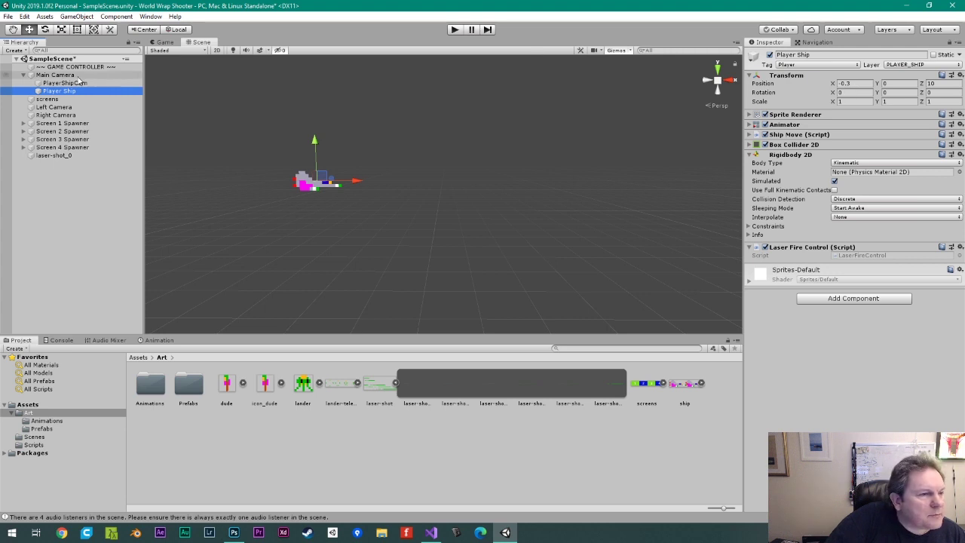
right_click(798, 77)
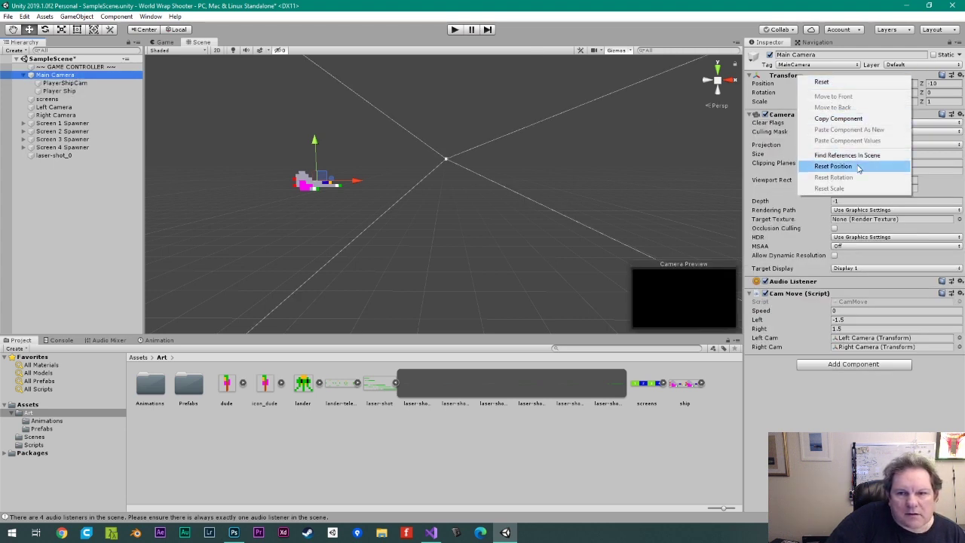
left_click(841, 118)
left_click(72, 161)
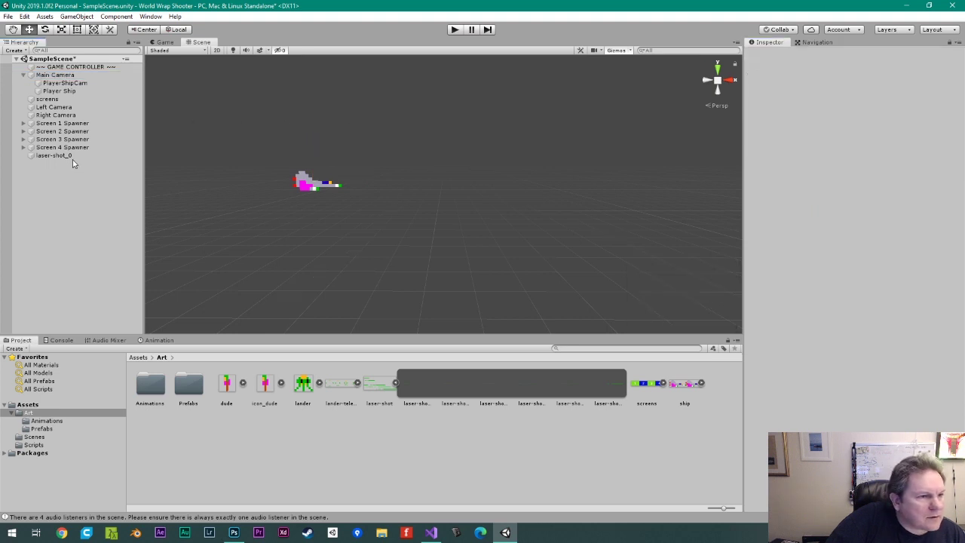
left_click(73, 159)
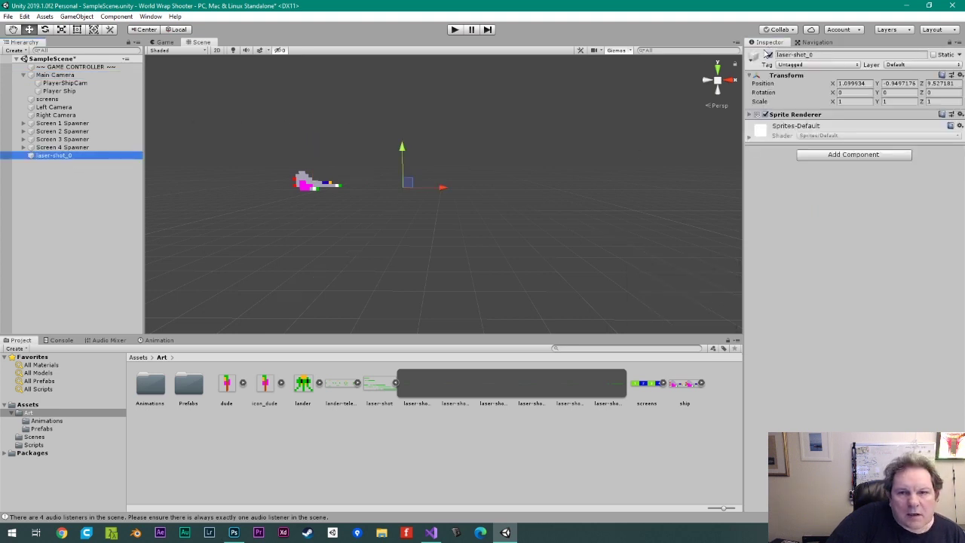
right_click(785, 76)
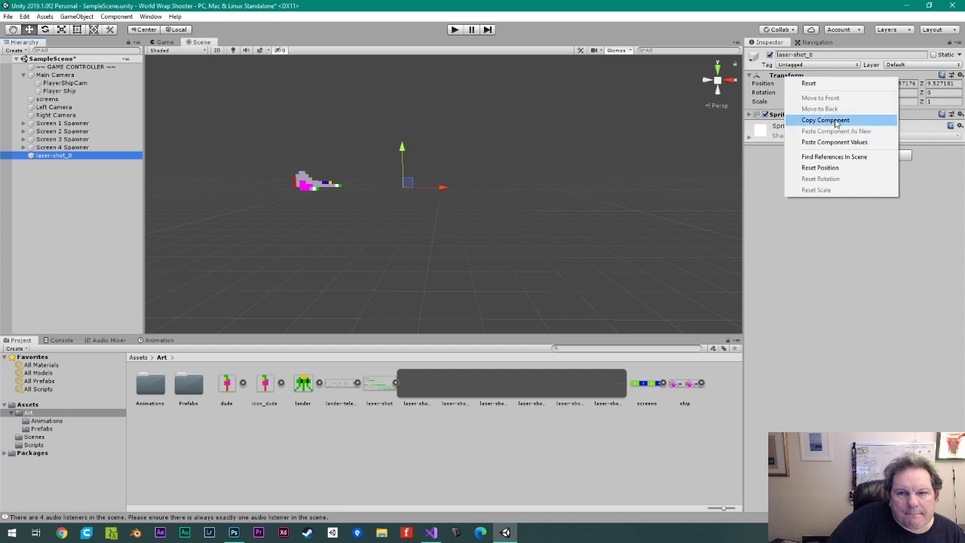
left_click(856, 144)
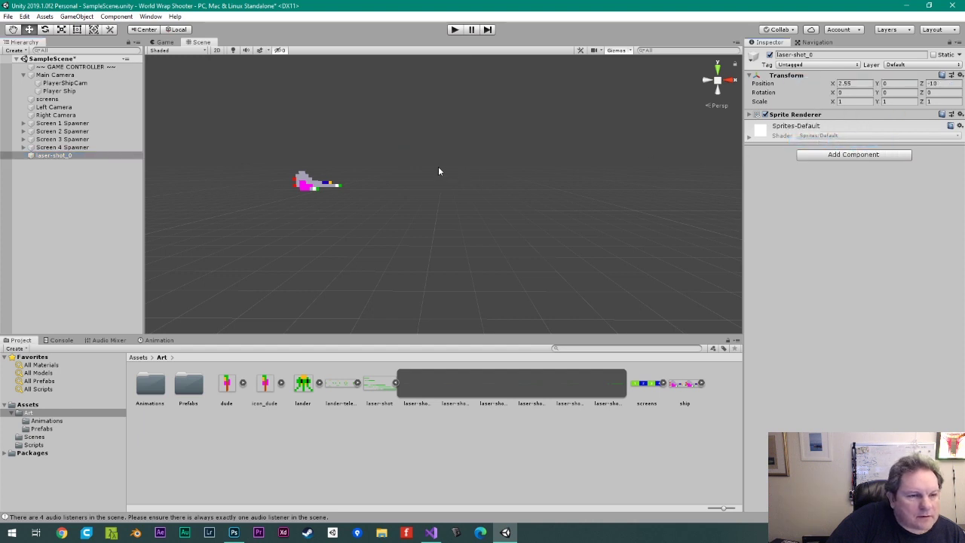
key("f")
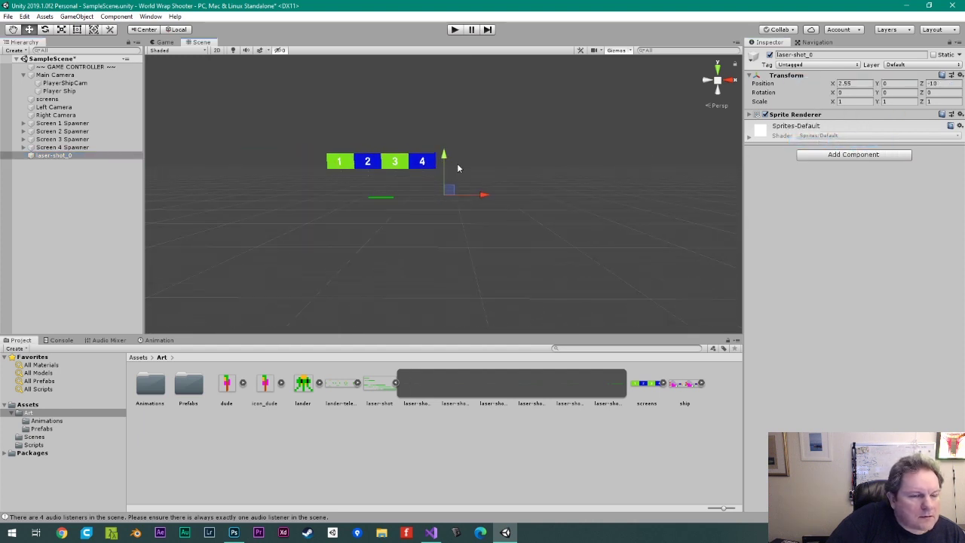
- Set laser-shot_0's Z position to 0 so it sits on the Player Ship's plane
left_click(81, 91)
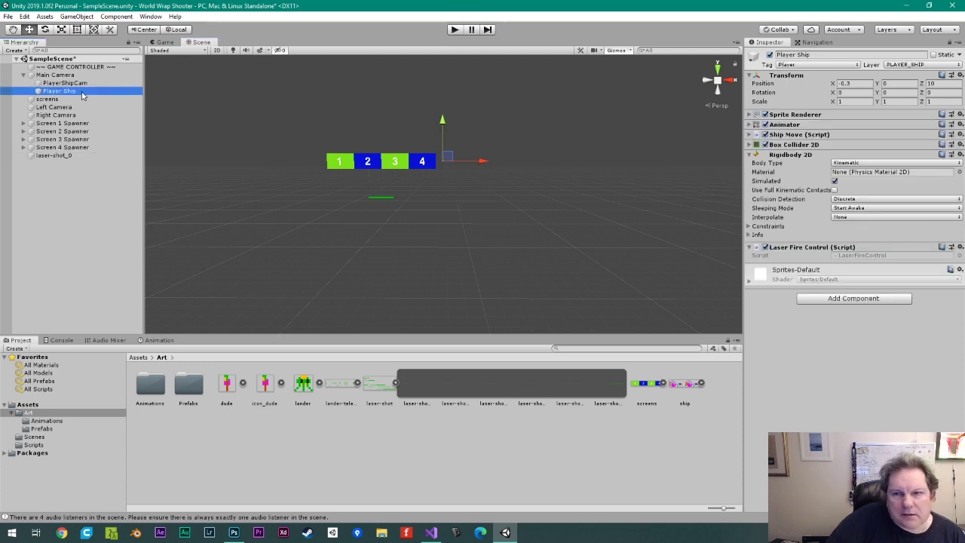
left_click(93, 157)
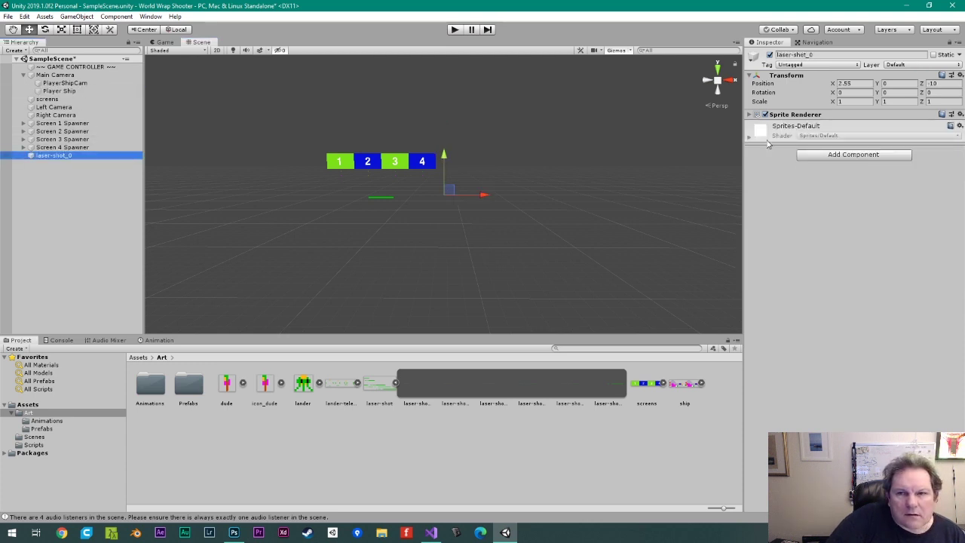
left_click(946, 83)
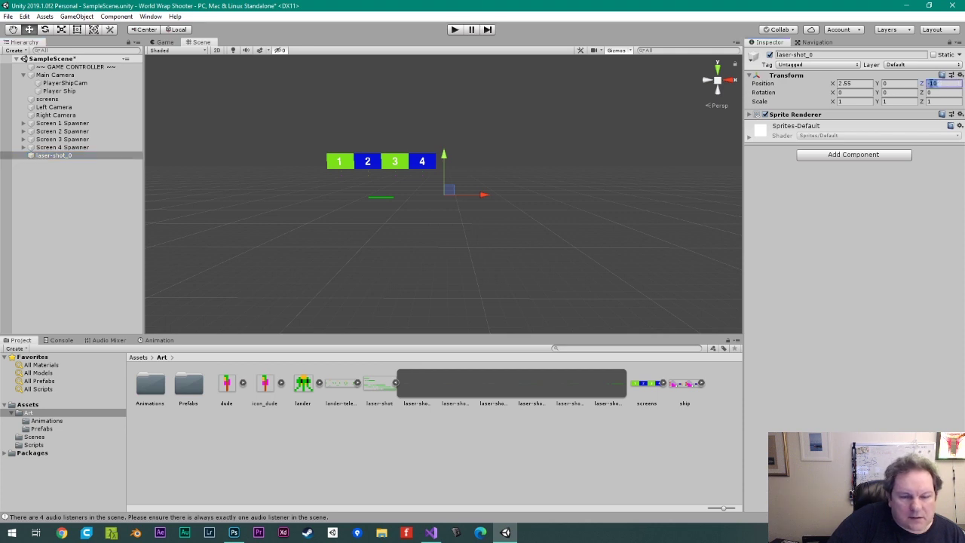
type("0")
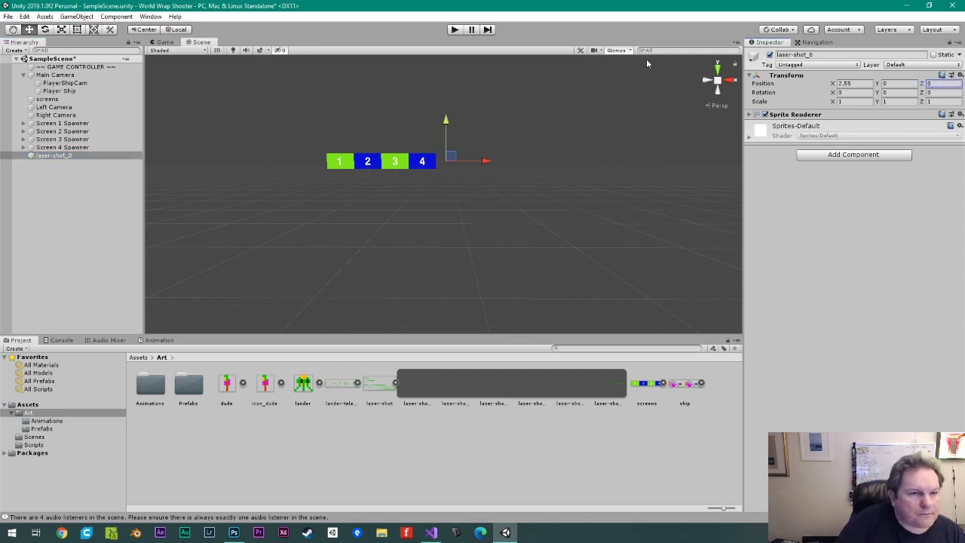
type("f")
scroll(430, 141, "down", 2)
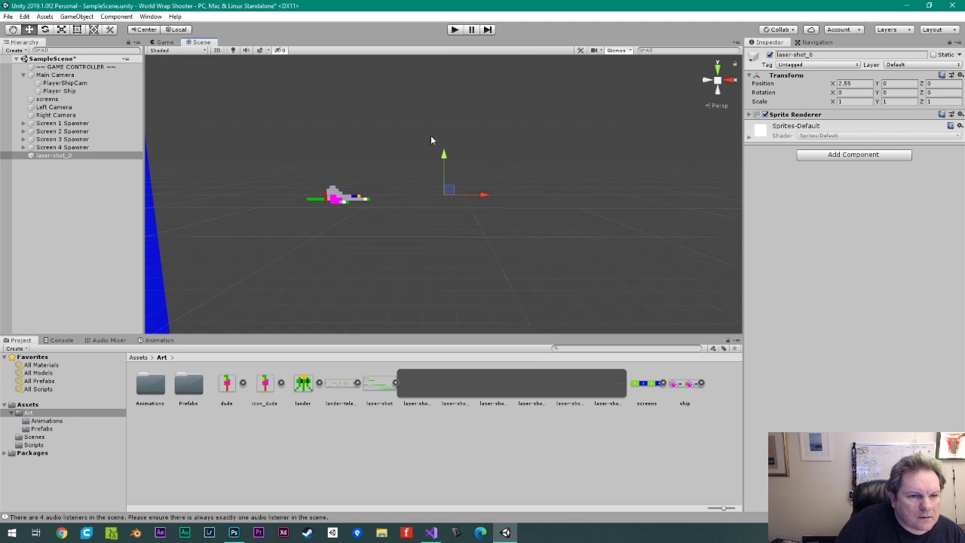
left_click_drag(430, 141, 430, 136, "alt")
- Move laser-shot_0 along X to the Player Ship's nose, trying several values and settling on an X position of 2.6
left_click_drag(487, 177, 550, 179)
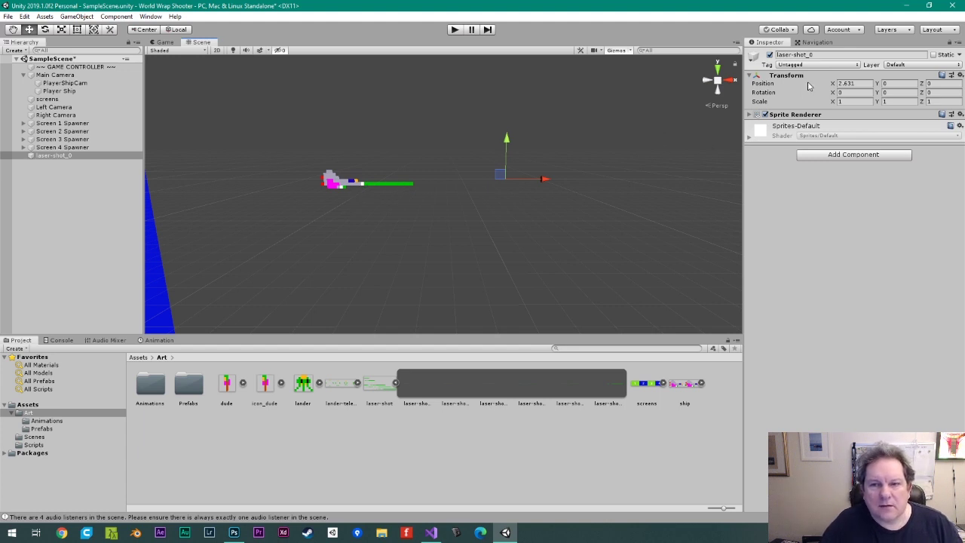
left_click(855, 83)
type("2.6")
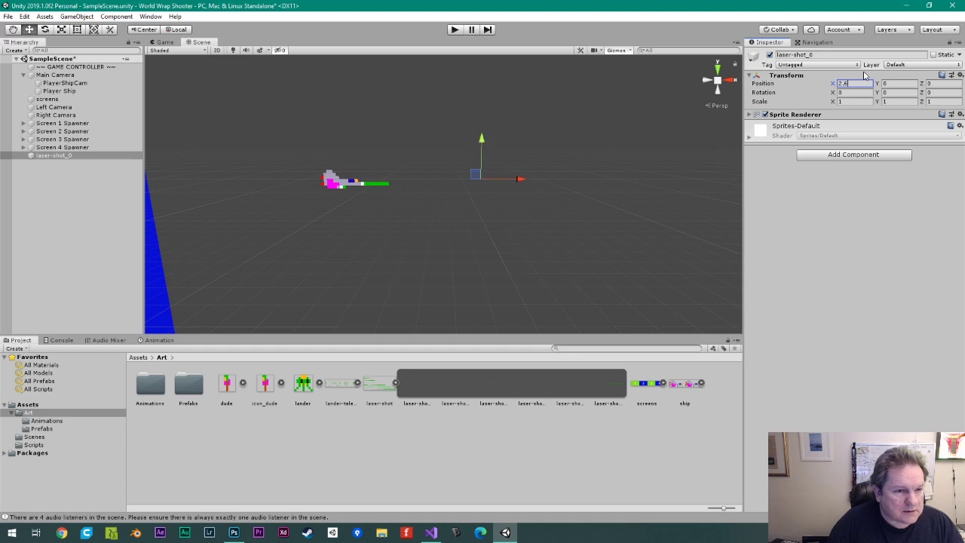
type("3")
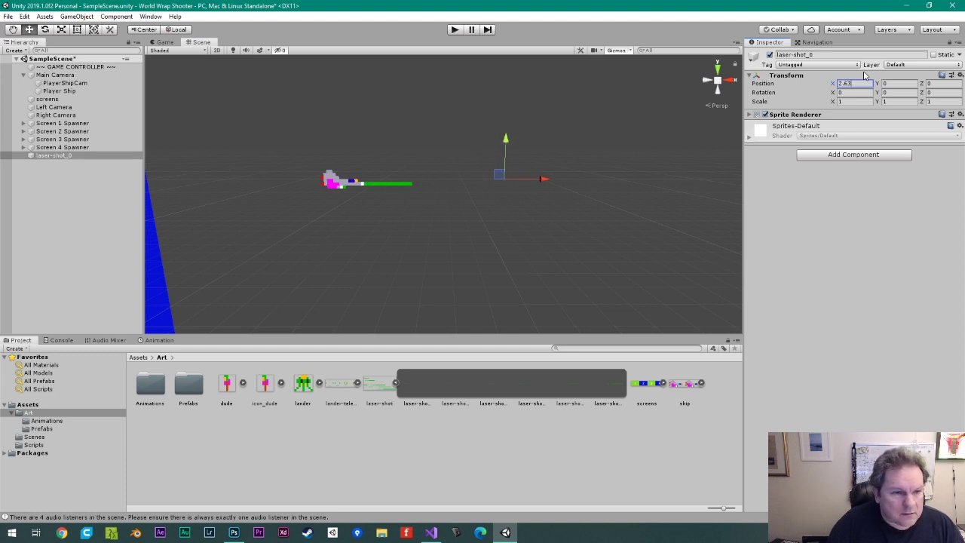
key("BackSpace")
key("BackSpace")
key("BackSpace")
key("BackSpace")
type("3")
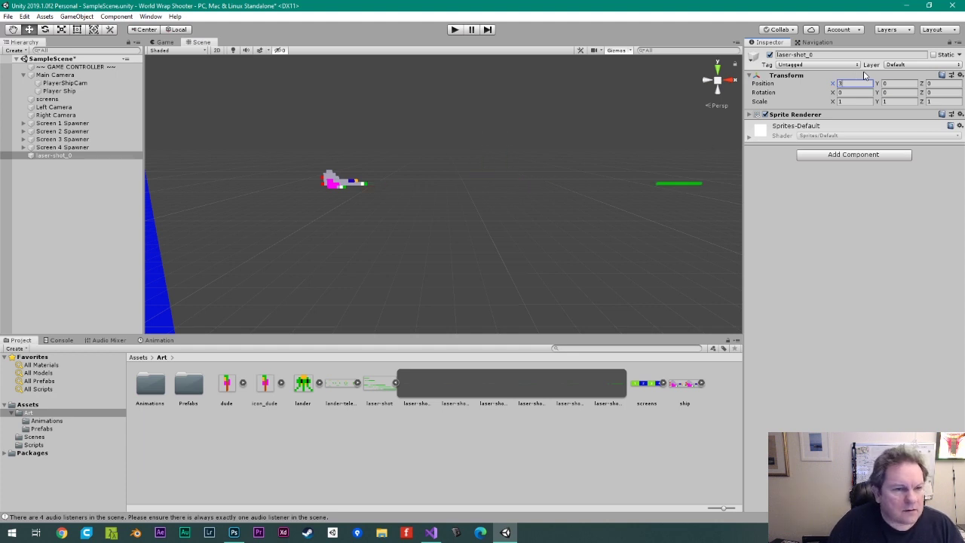
key("BackSpace")
type("2.6")
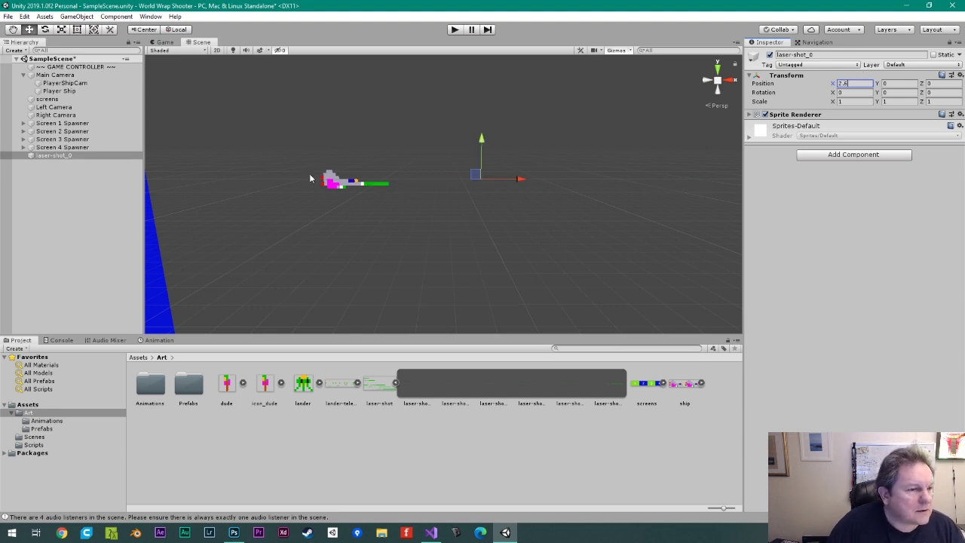
type("f")
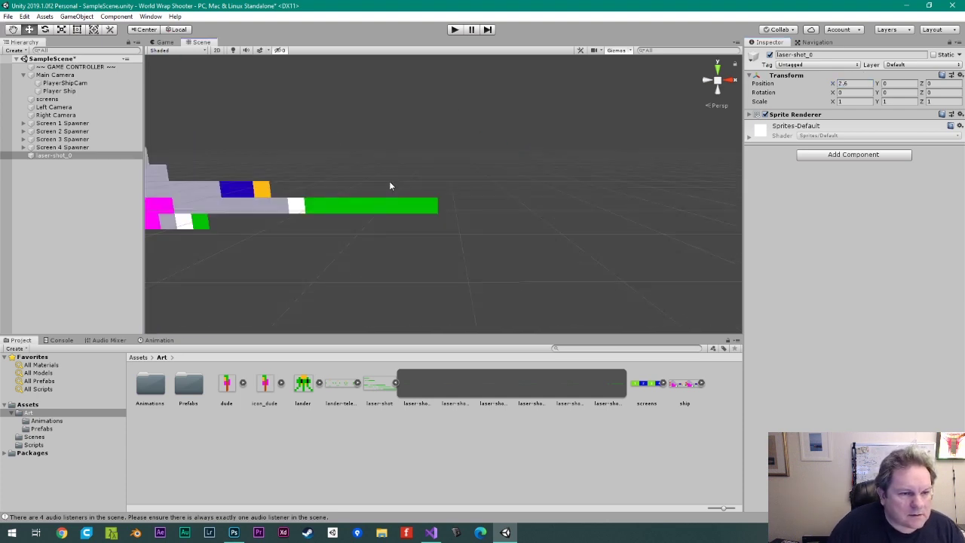
left_click_drag(344, 184, 434, 160, "alt")
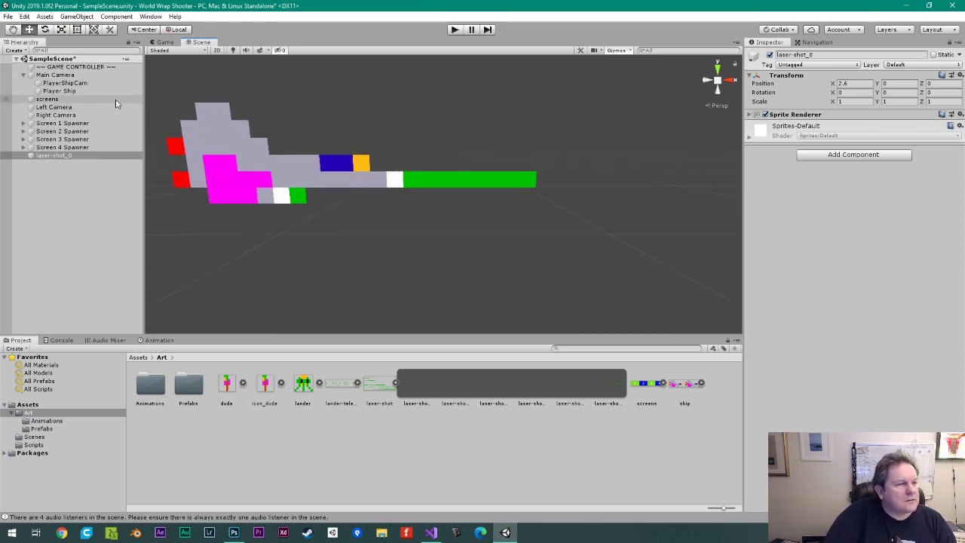
- Make laser-shot_0 a child of Main Camera and set its local X position to 0
left_click(57, 156)
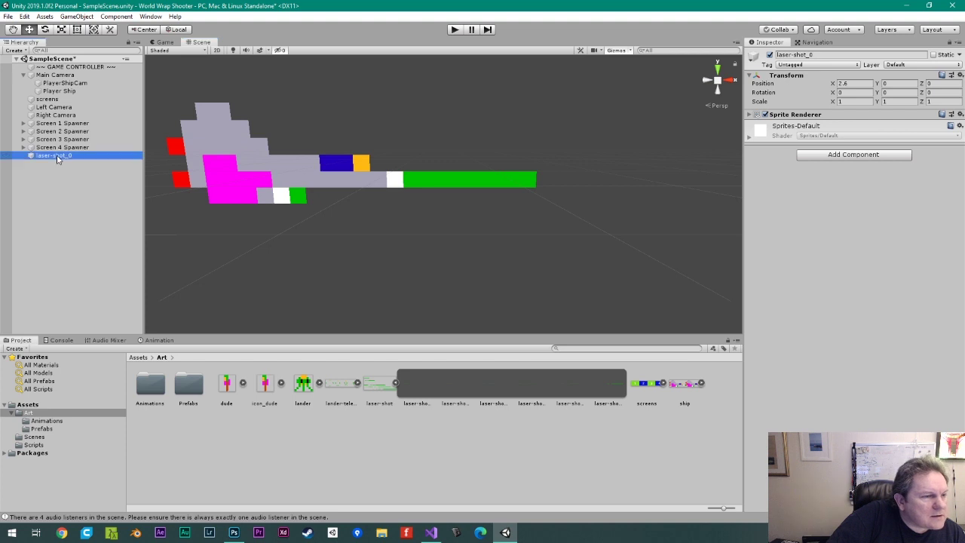
left_click_drag(57, 156, 65, 87)
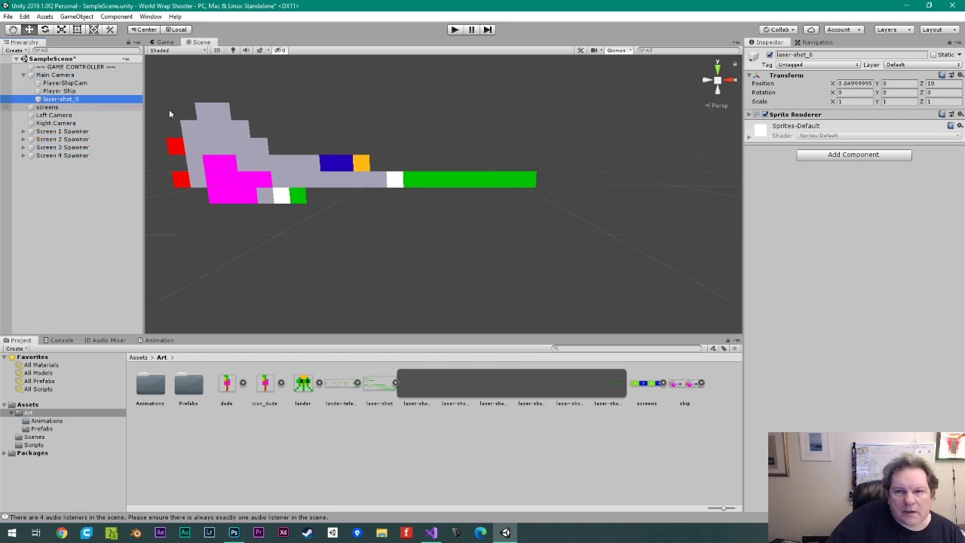
left_click(860, 83)
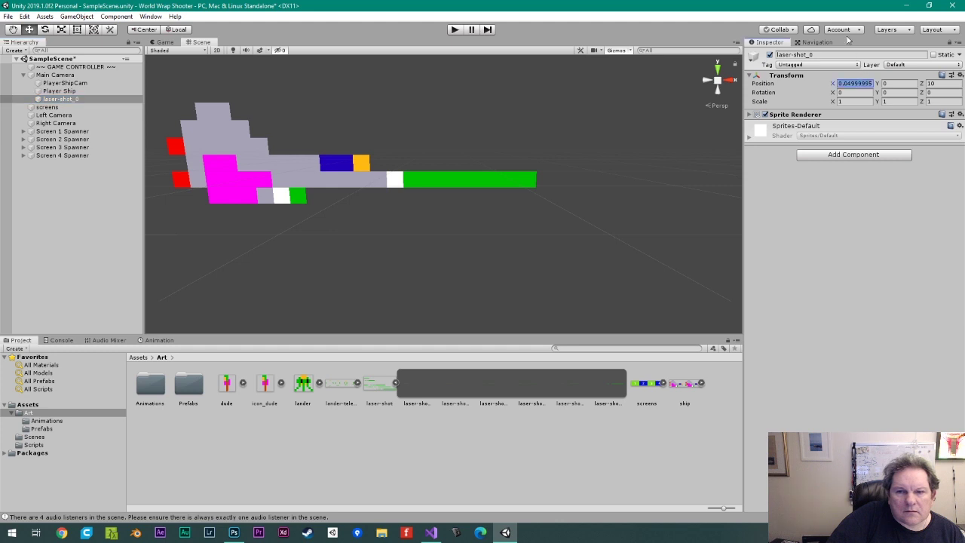
type("0")
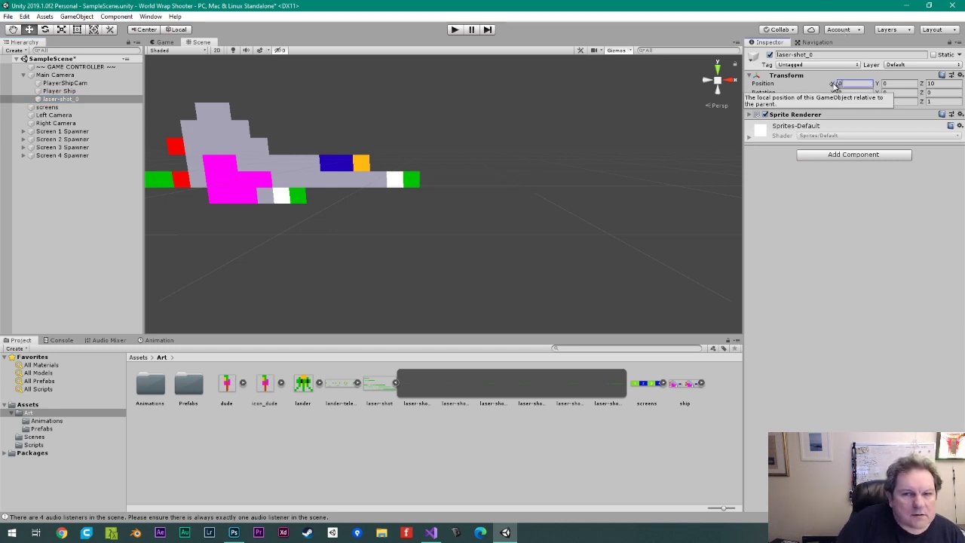
- Adjust laser-shot_0's local X position until it sits just ahead of the ship's nose, ending at 0.09
left_click_drag(836, 86, 843, 90)
left_click(860, 84)
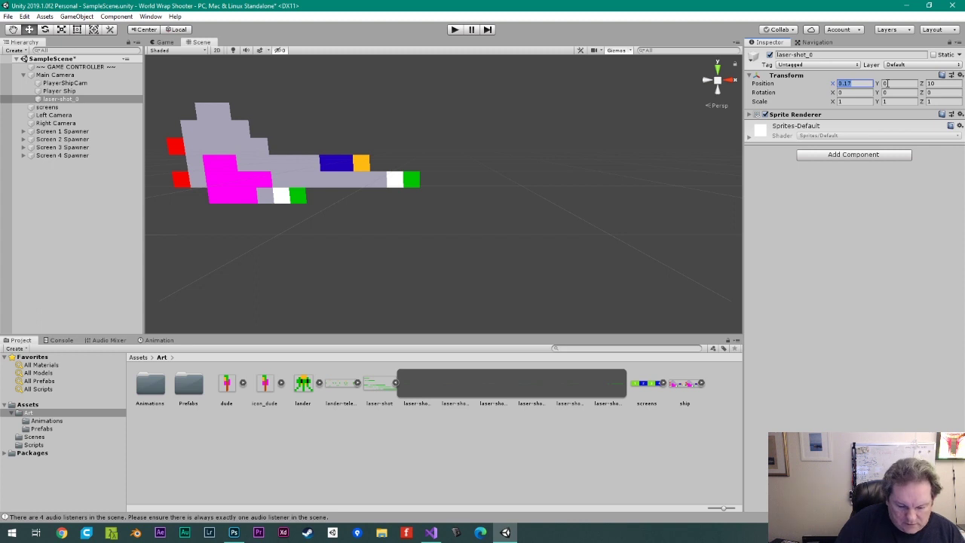
type("0.1")
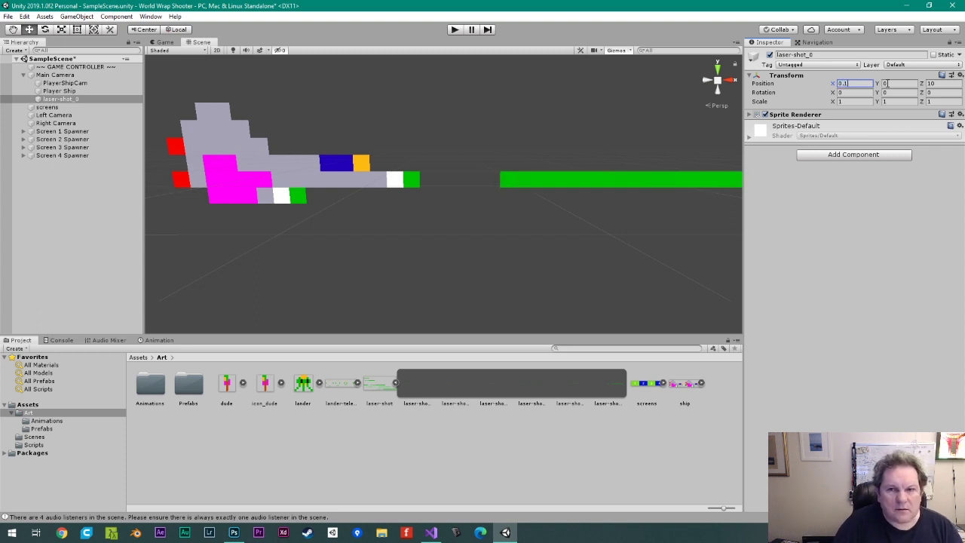
key("BackSpace")
type("0")
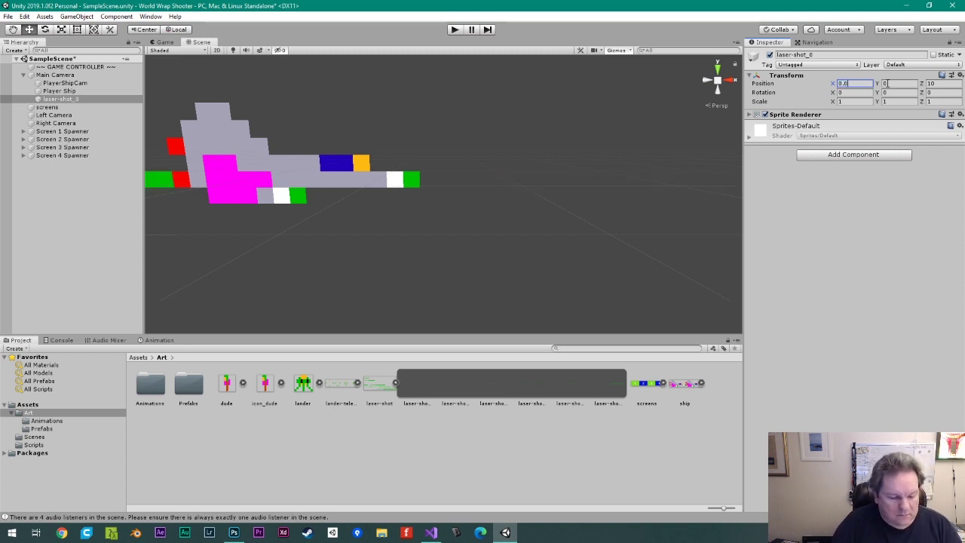
type("5")
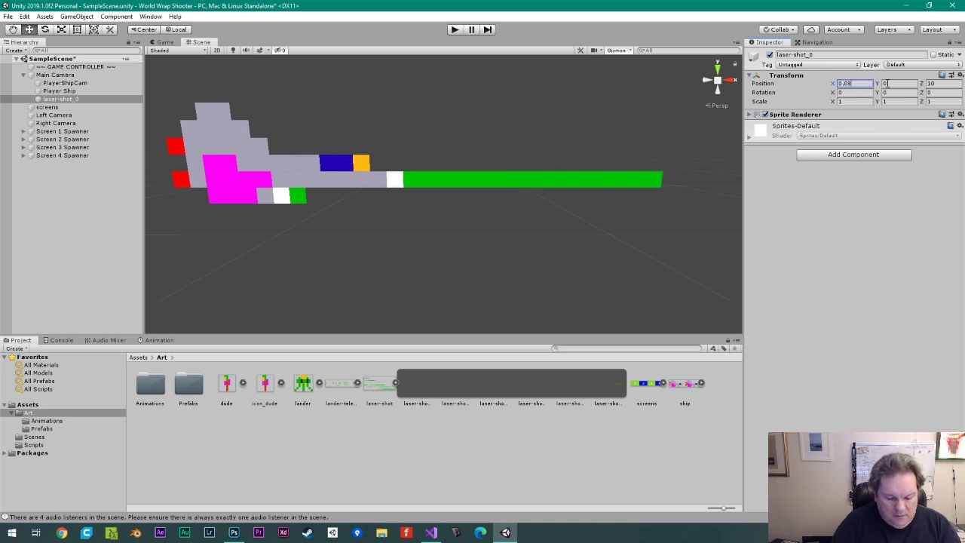
key("BackSpace")
type("9")
key("BackSpace")
type("8")
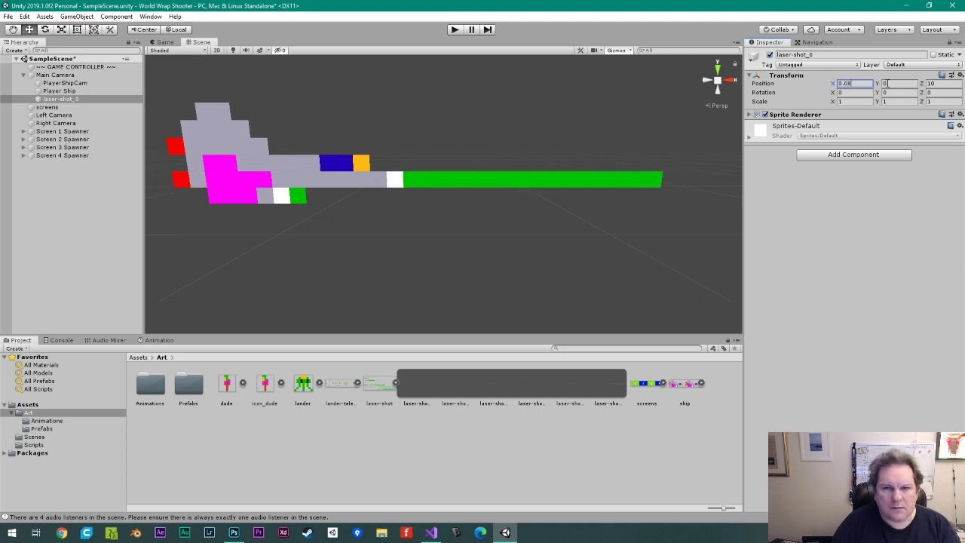
key("BackSpace")
type("9")
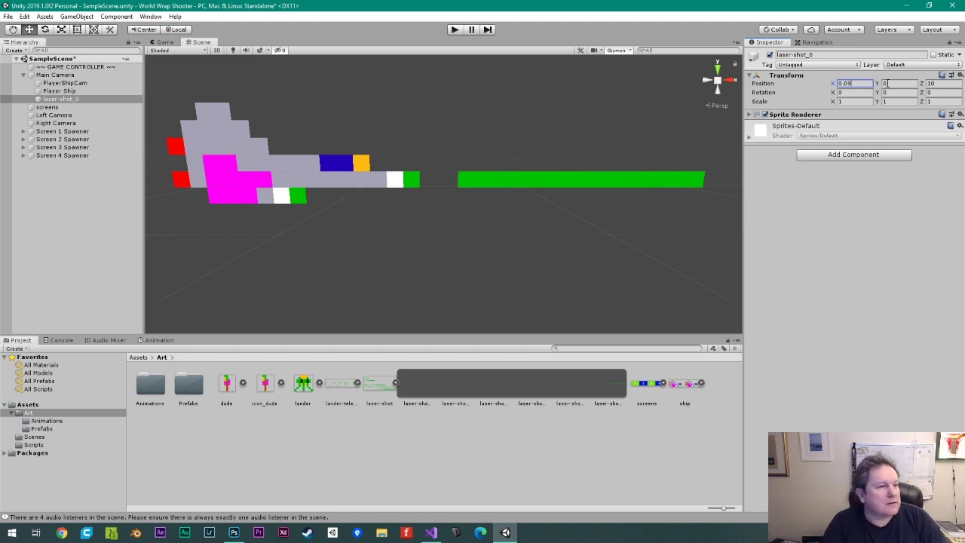
left_click(819, 231)
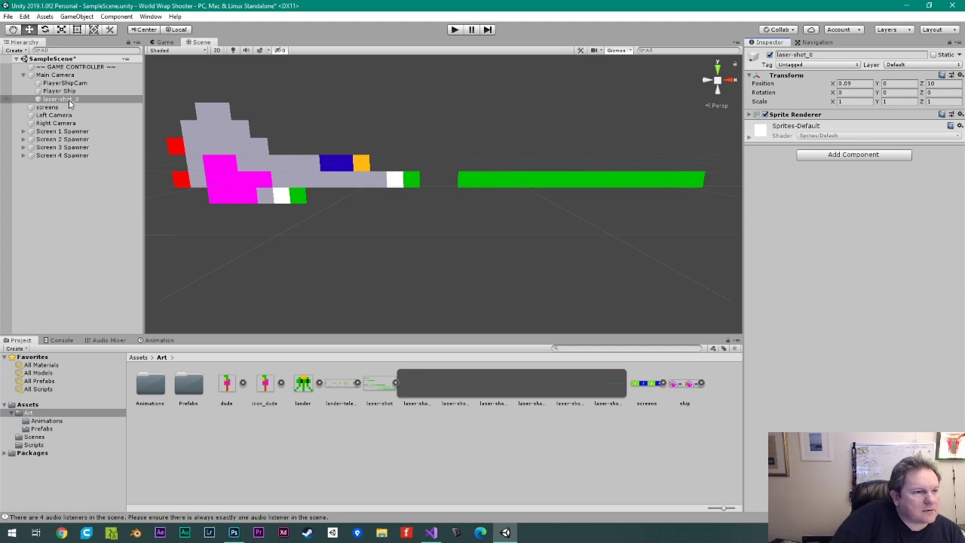
- Make laser-shot_0 a child of Player Ship and set its local X position to 0
left_click_drag(68, 103, 75, 94)
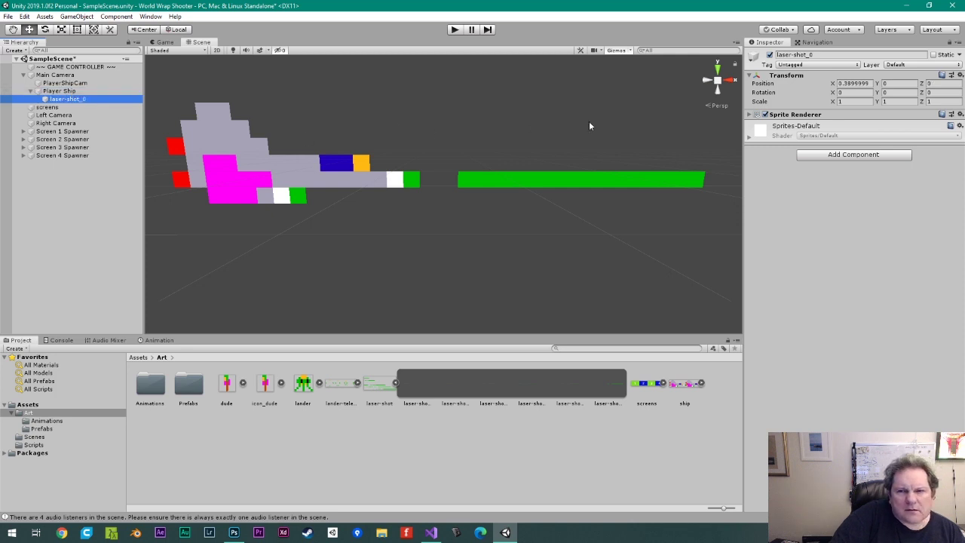
left_click(850, 83)
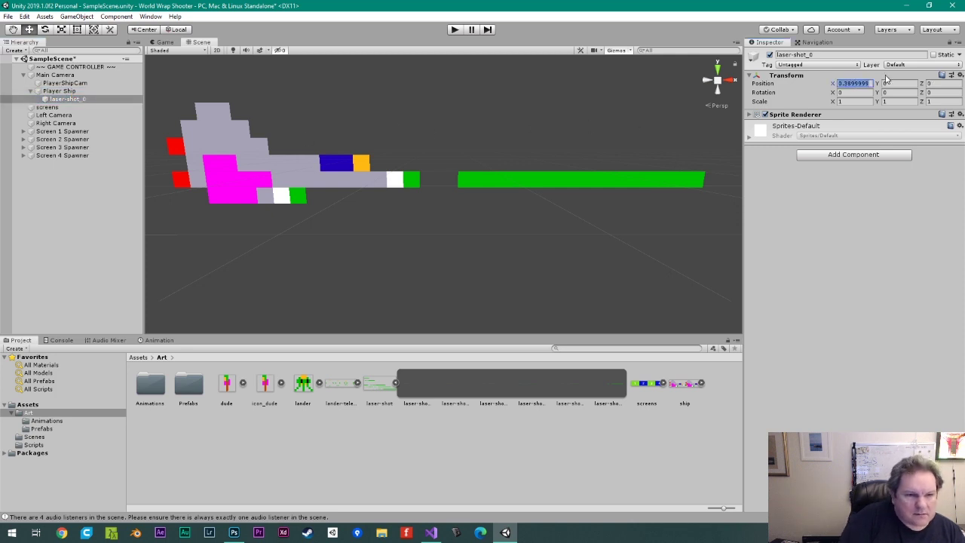
type("0")
scroll(386, 173, "down", 8)
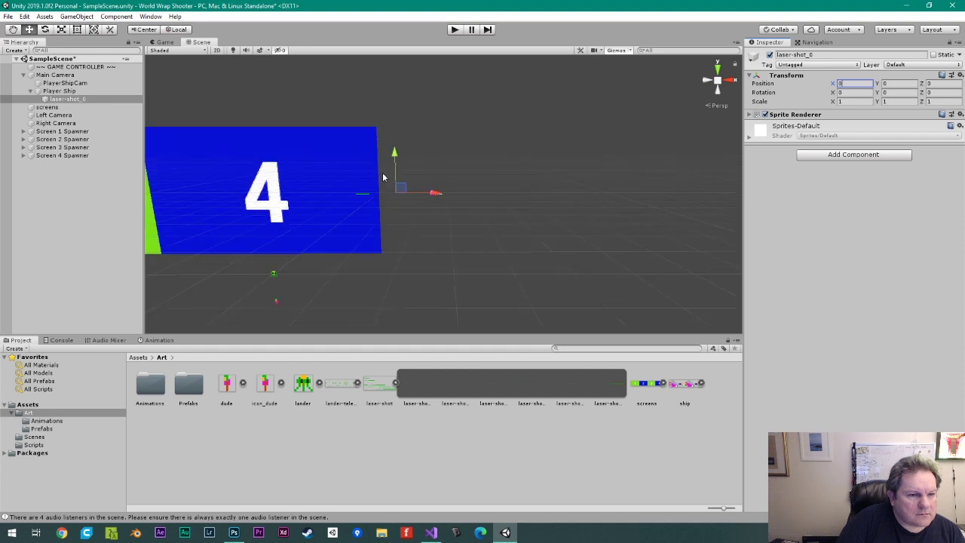